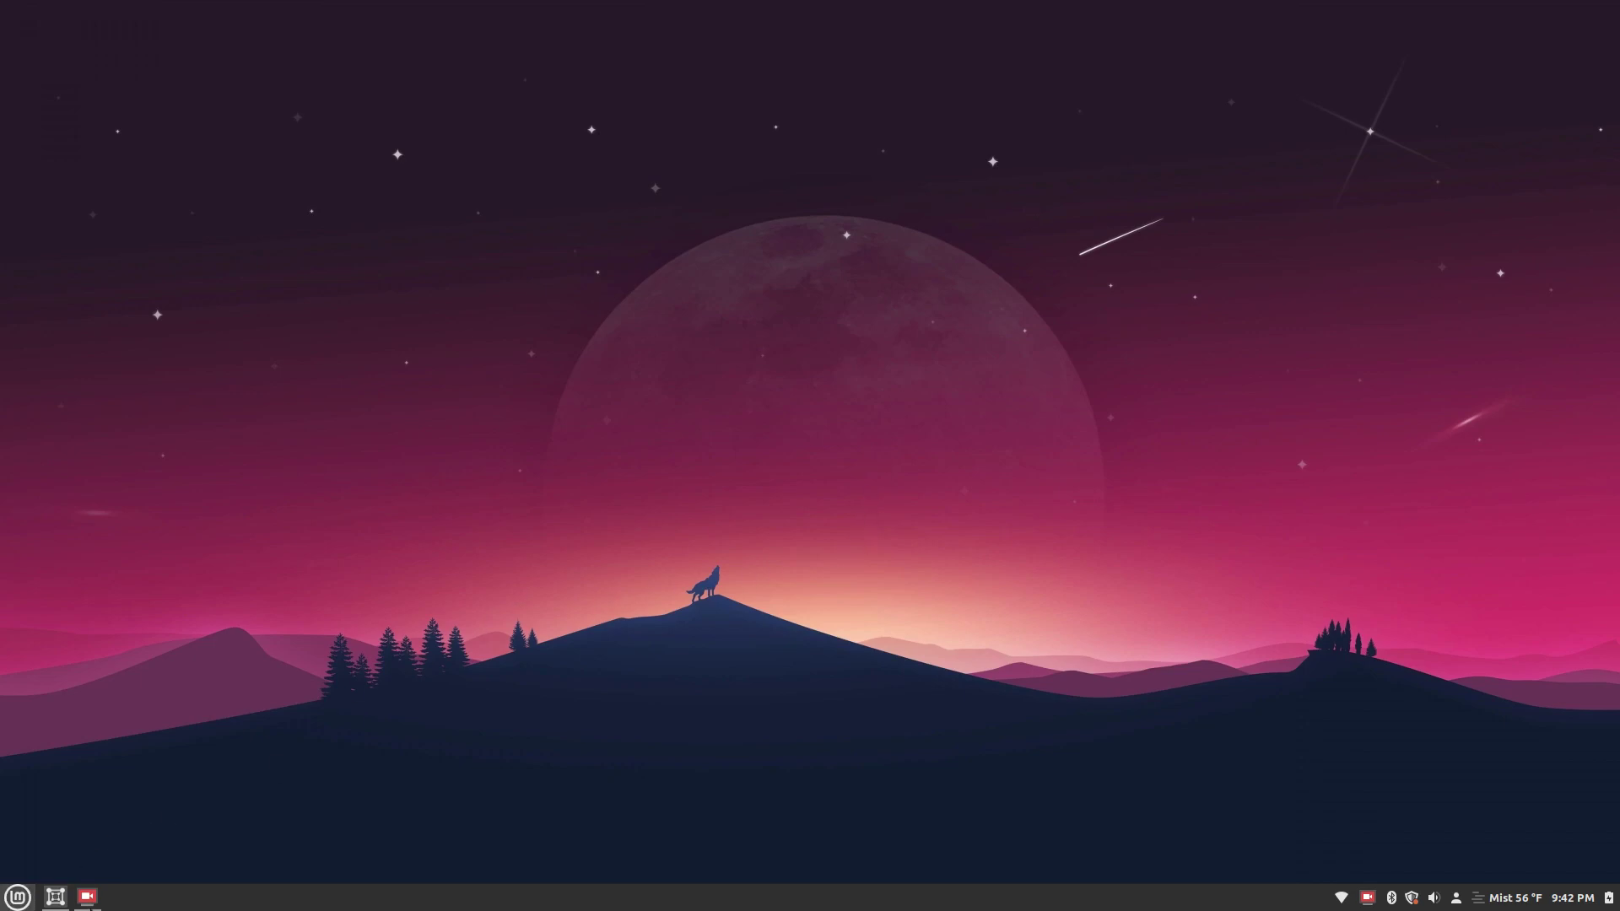
Switch to the openSUSE Tumbleweed virtual machine, unlock its session with the account password and display it in full screen.
{"action": "left_click", "coordinate": [49, 904]}
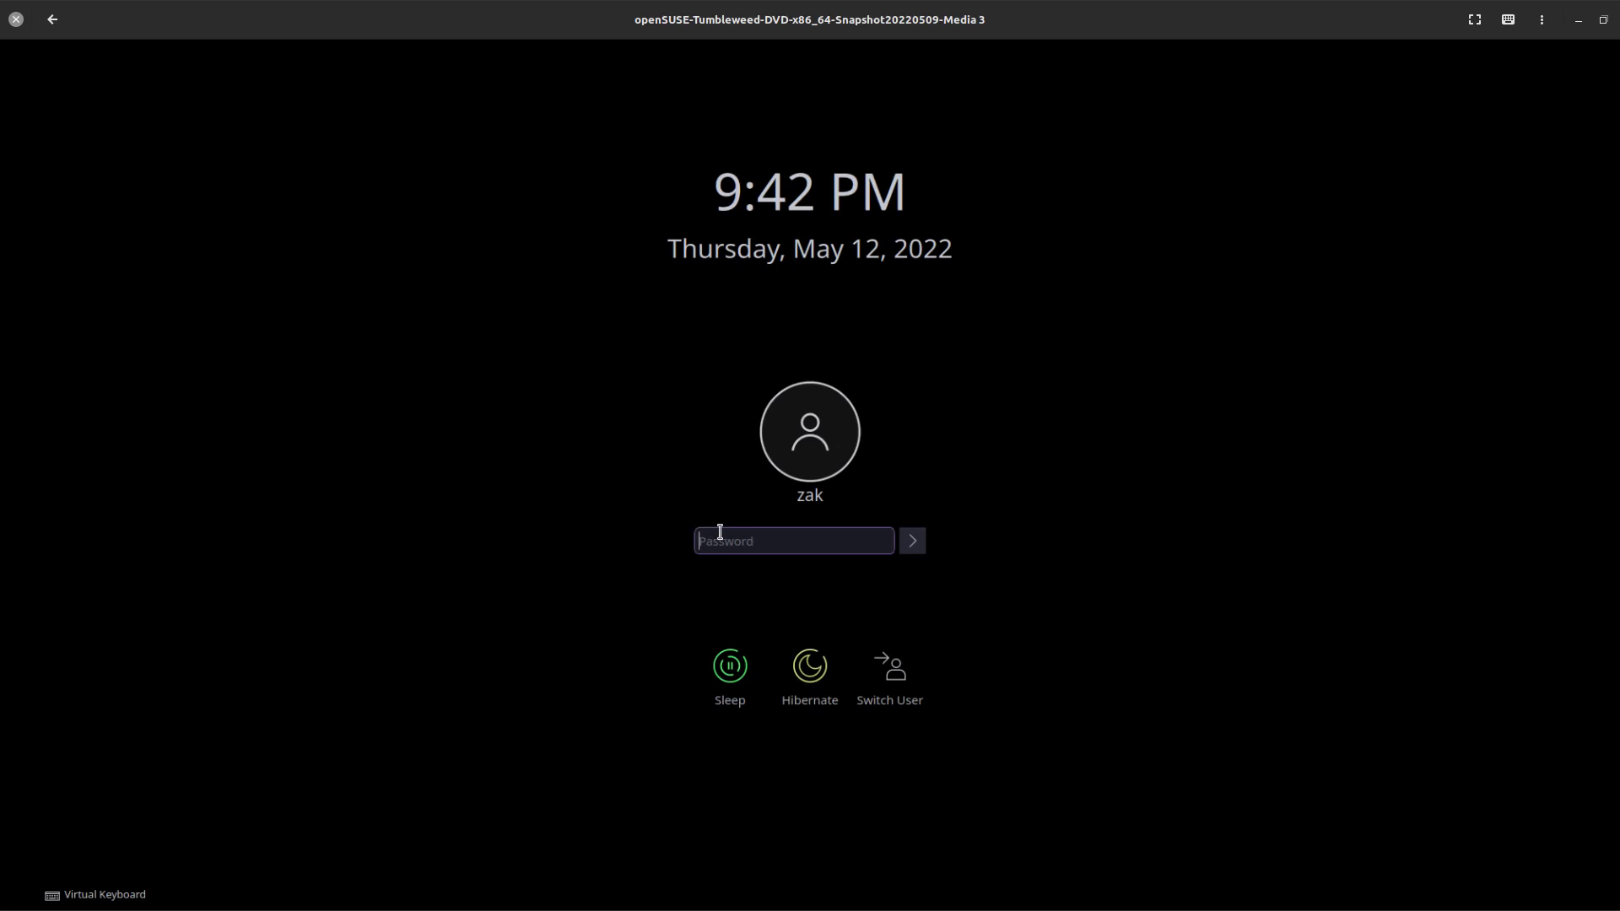
{"action": "left_click", "coordinate": [719, 531]}
{"action": "type", "text": "••••"}
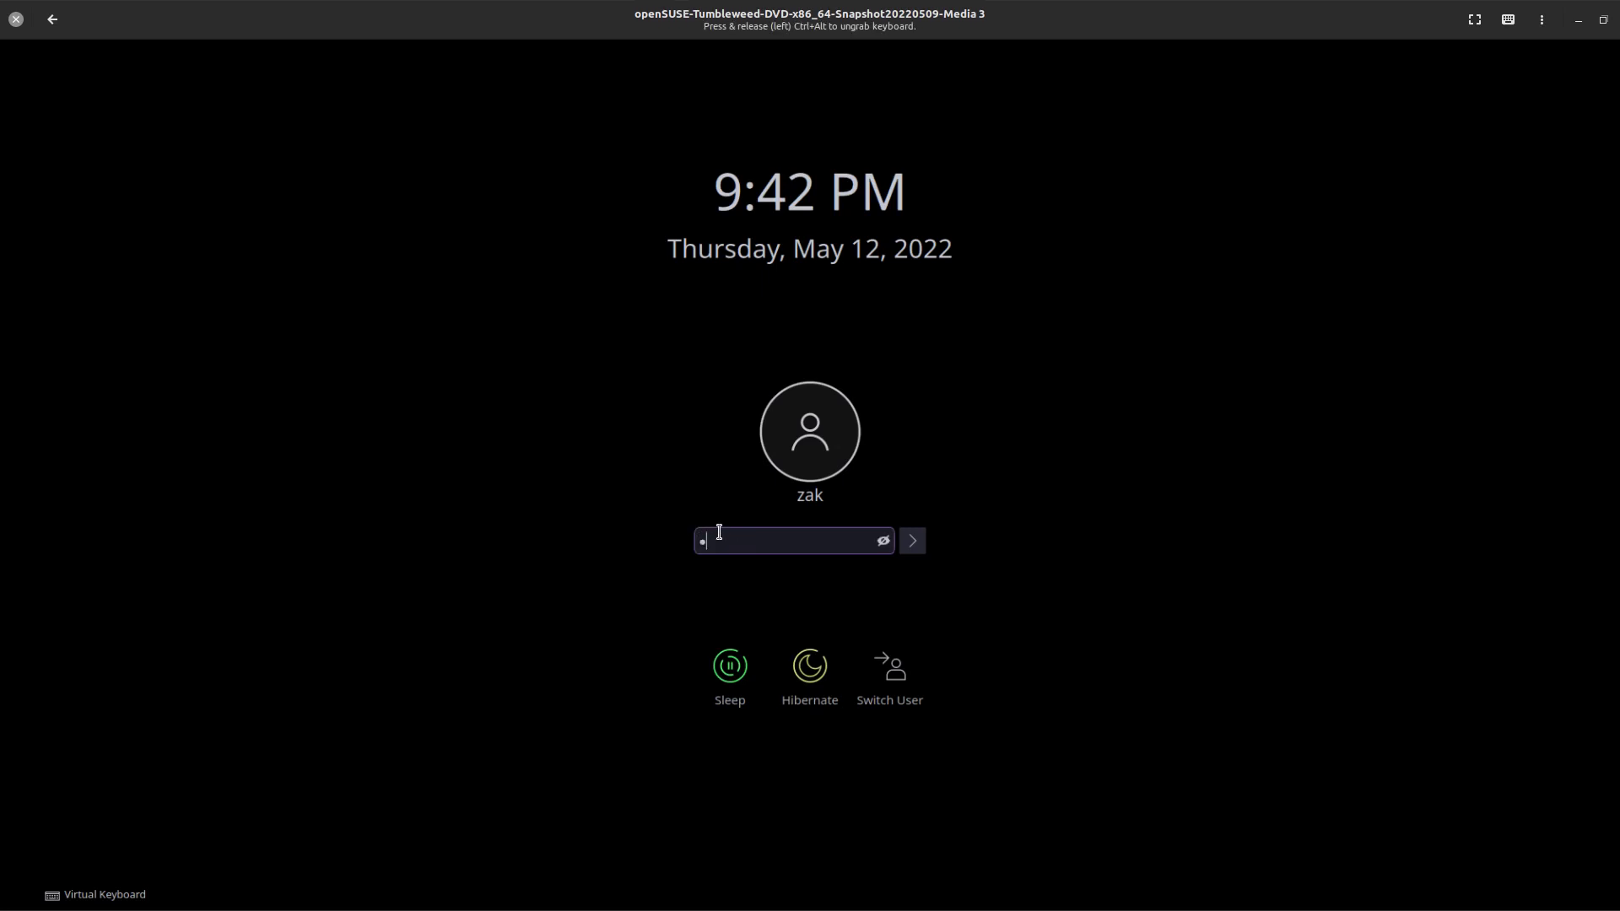
{"action": "key", "text": "Return"}
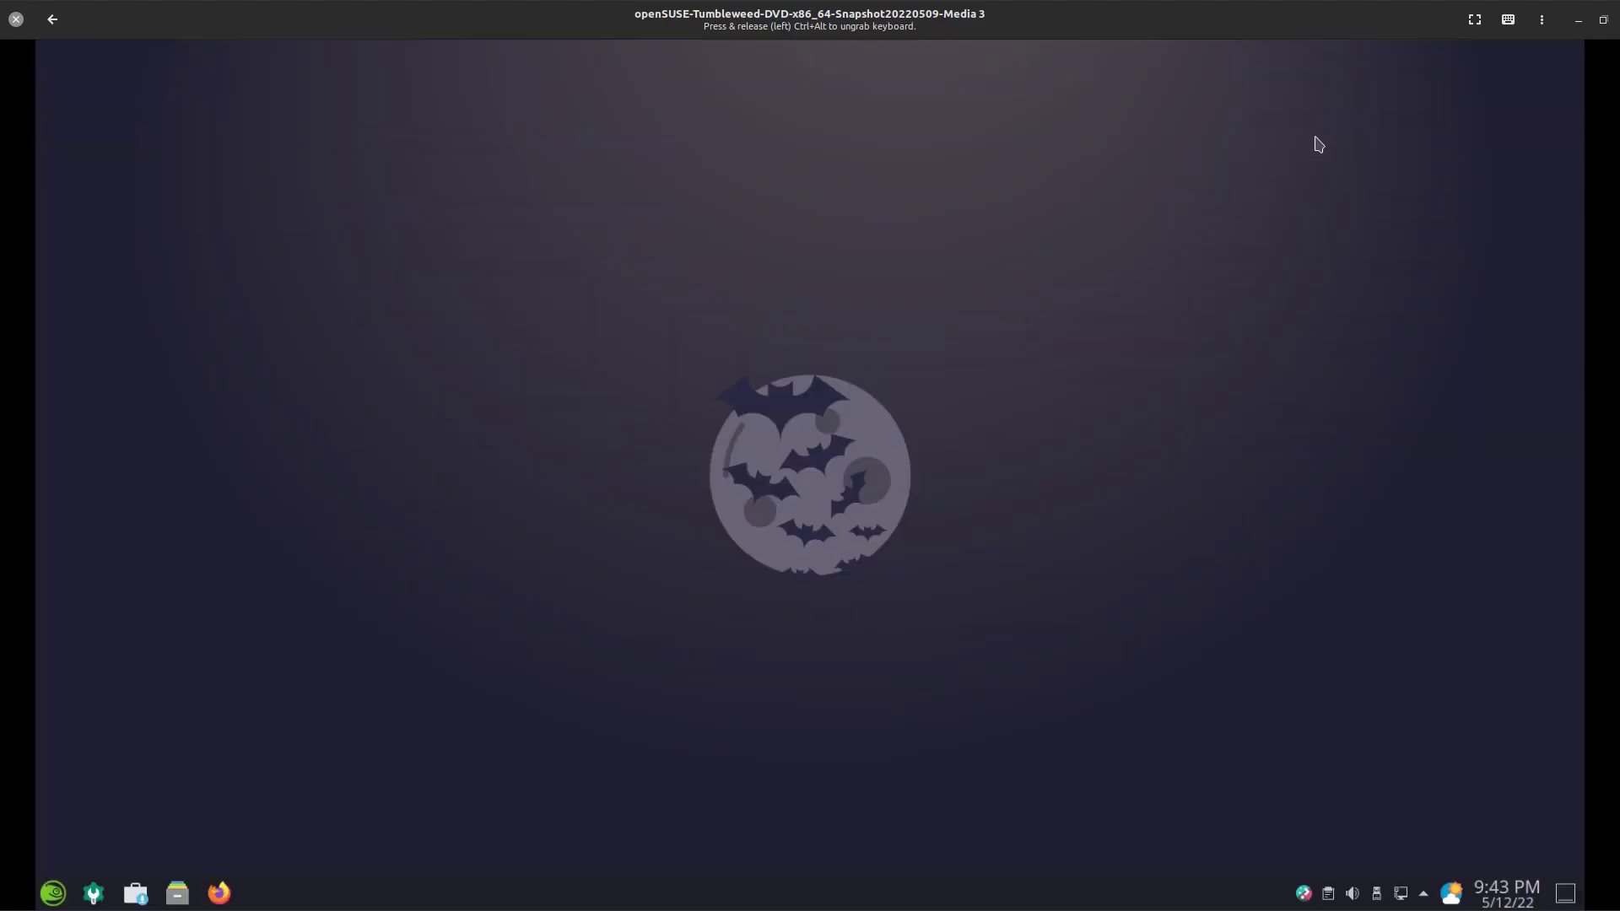
{"action": "left_click", "coordinate": [1474, 18]}
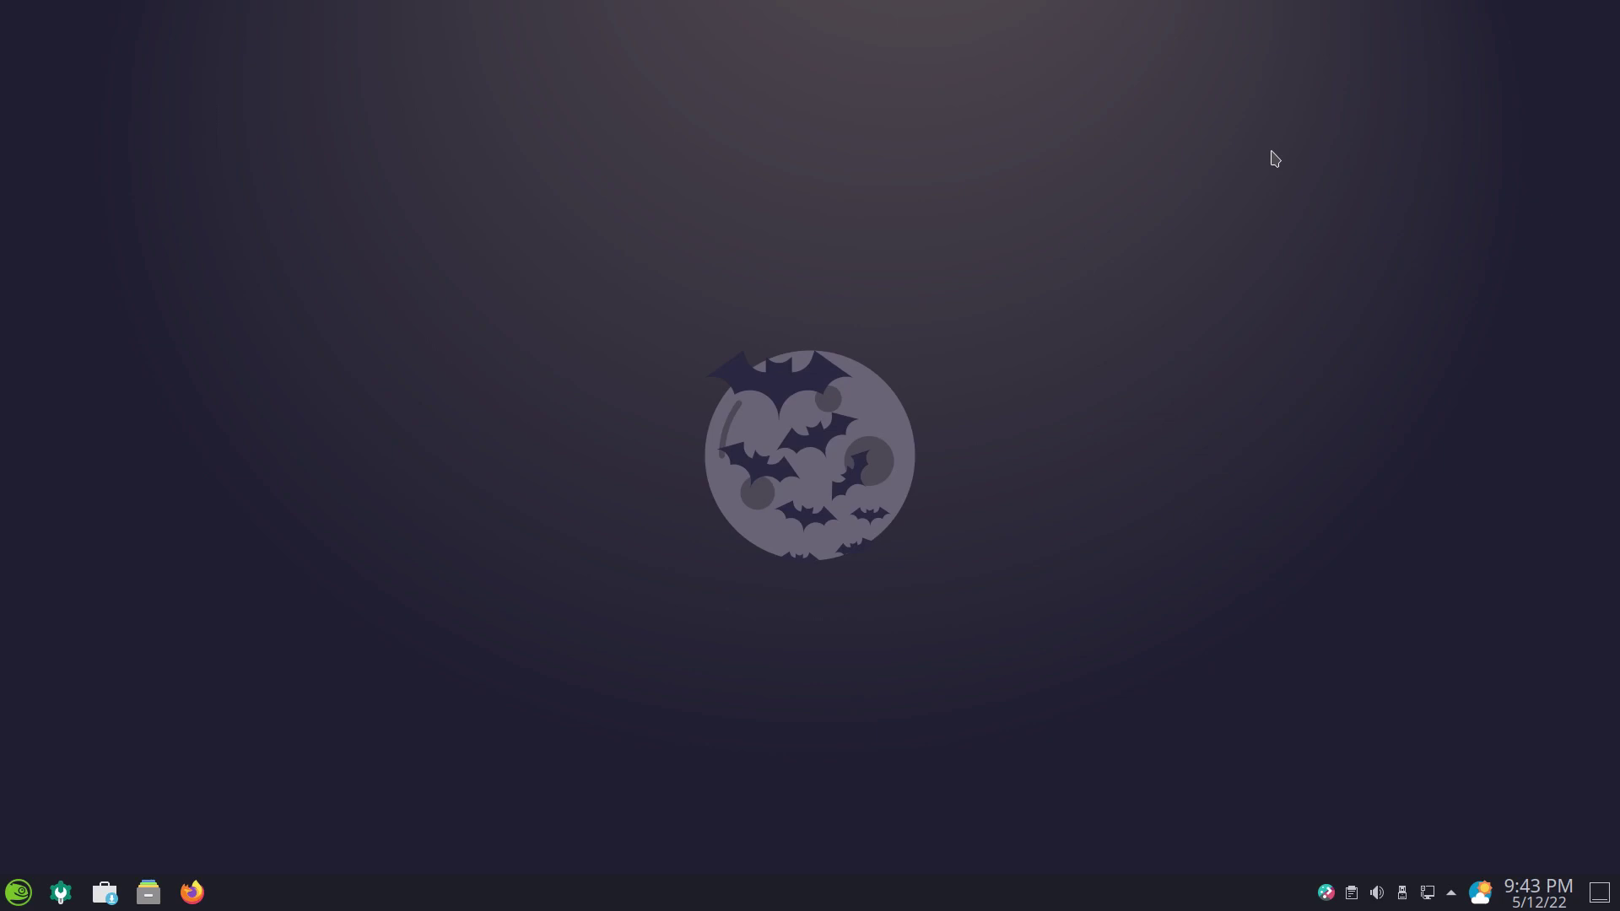
Apply the Dracula-purple color scheme in the appearance section of System Settings.
{"action": "left_click", "coordinate": [58, 903]}
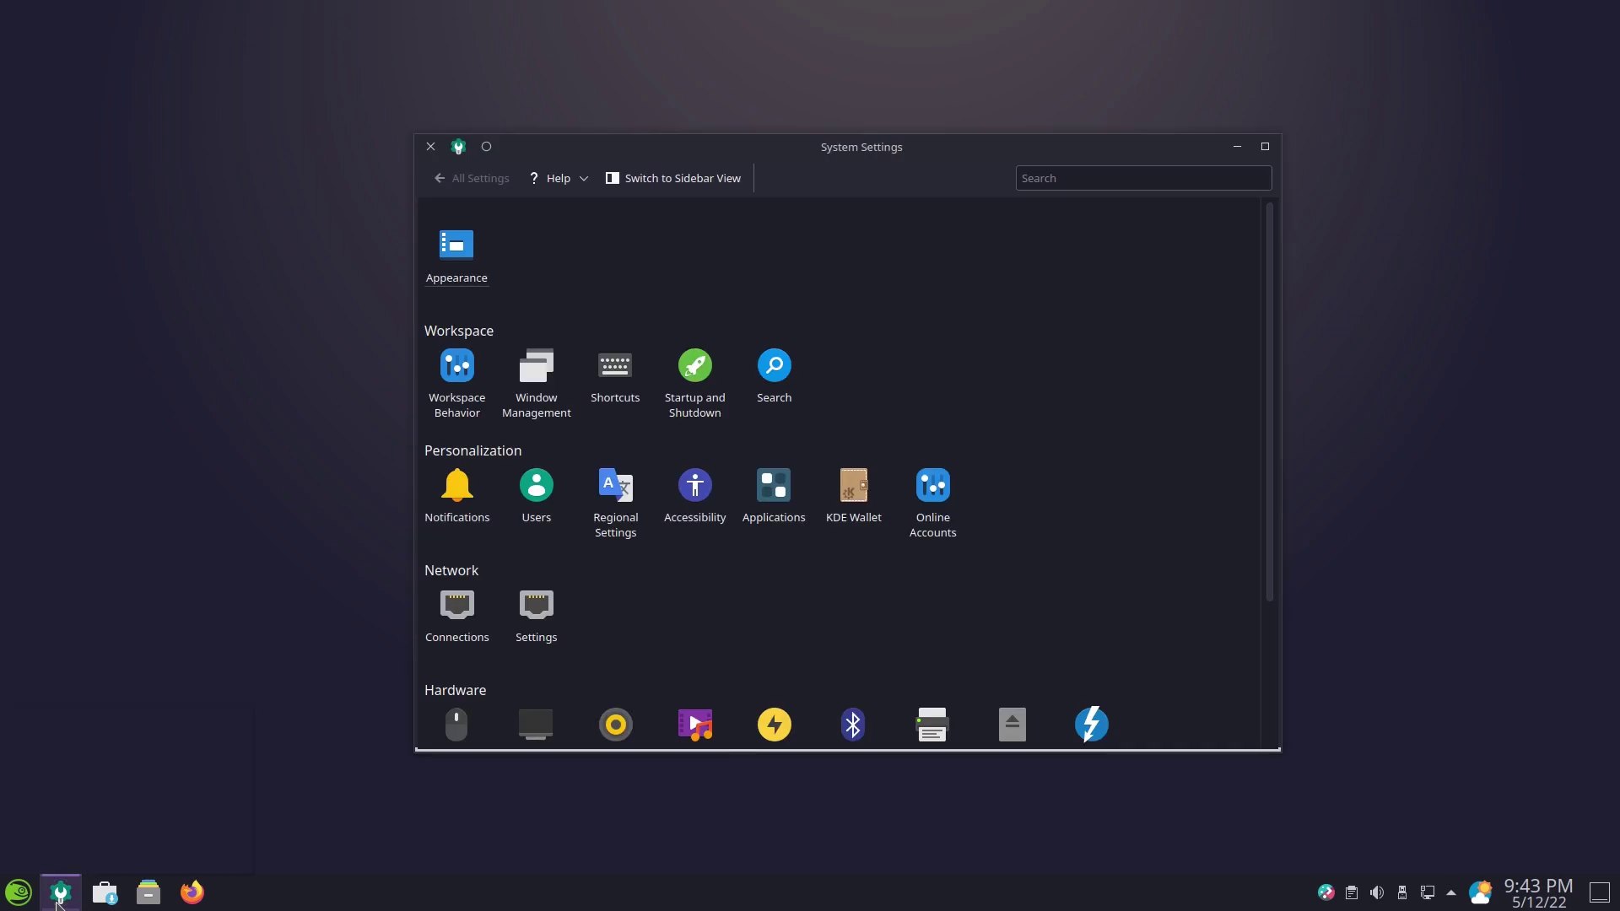
{"action": "left_click", "coordinate": [460, 253]}
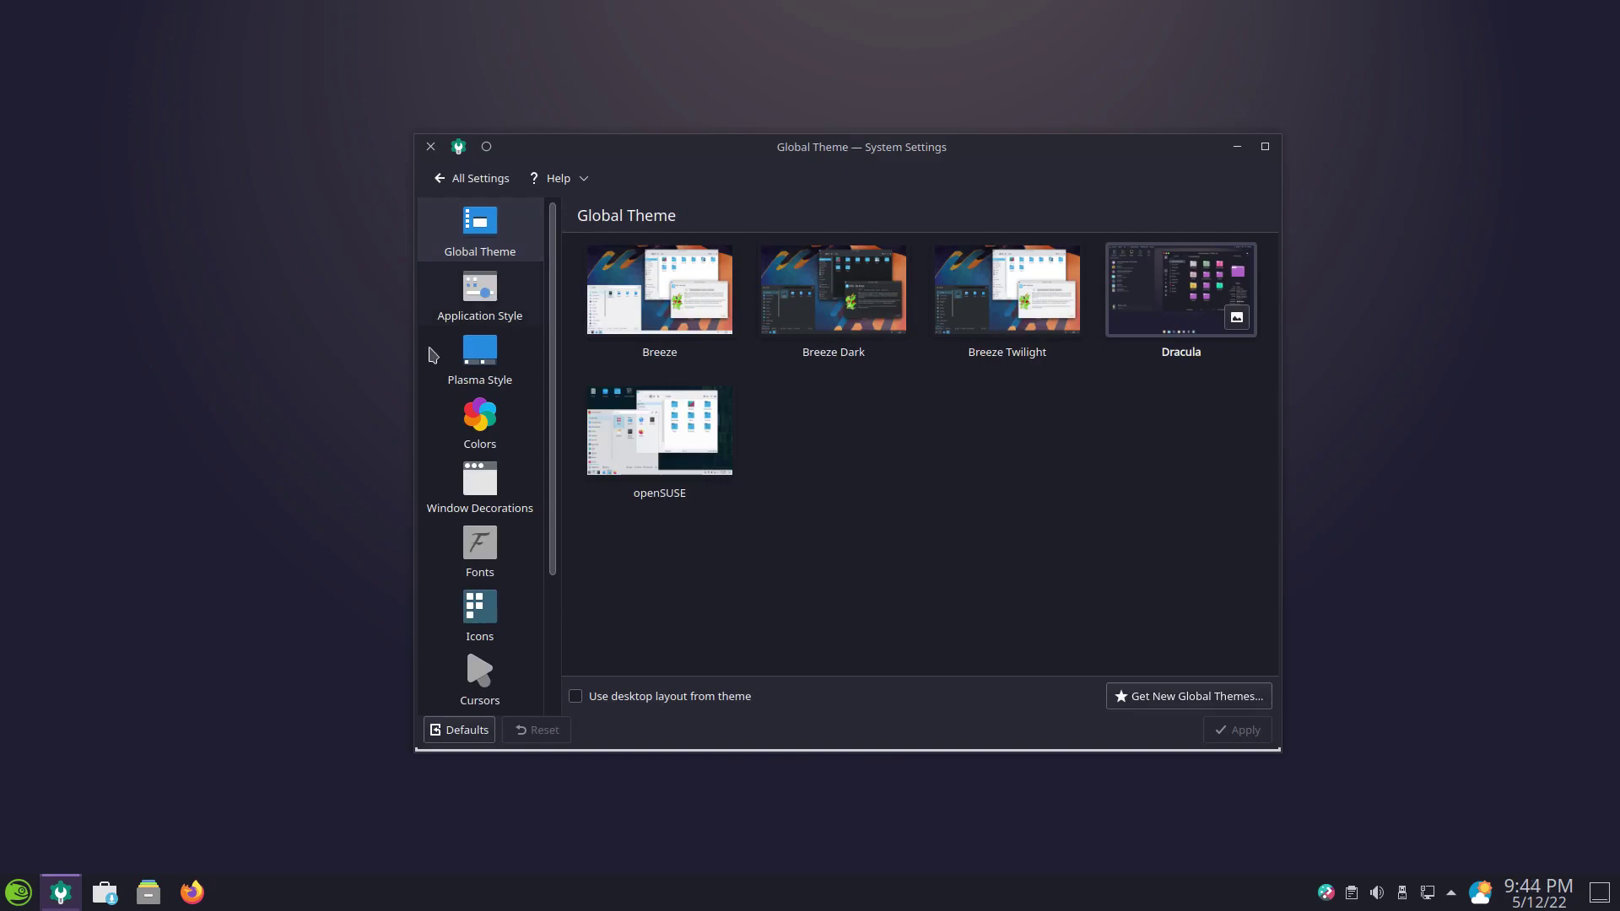
{"action": "left_click", "coordinate": [470, 320]}
{"action": "left_click", "coordinate": [482, 361]}
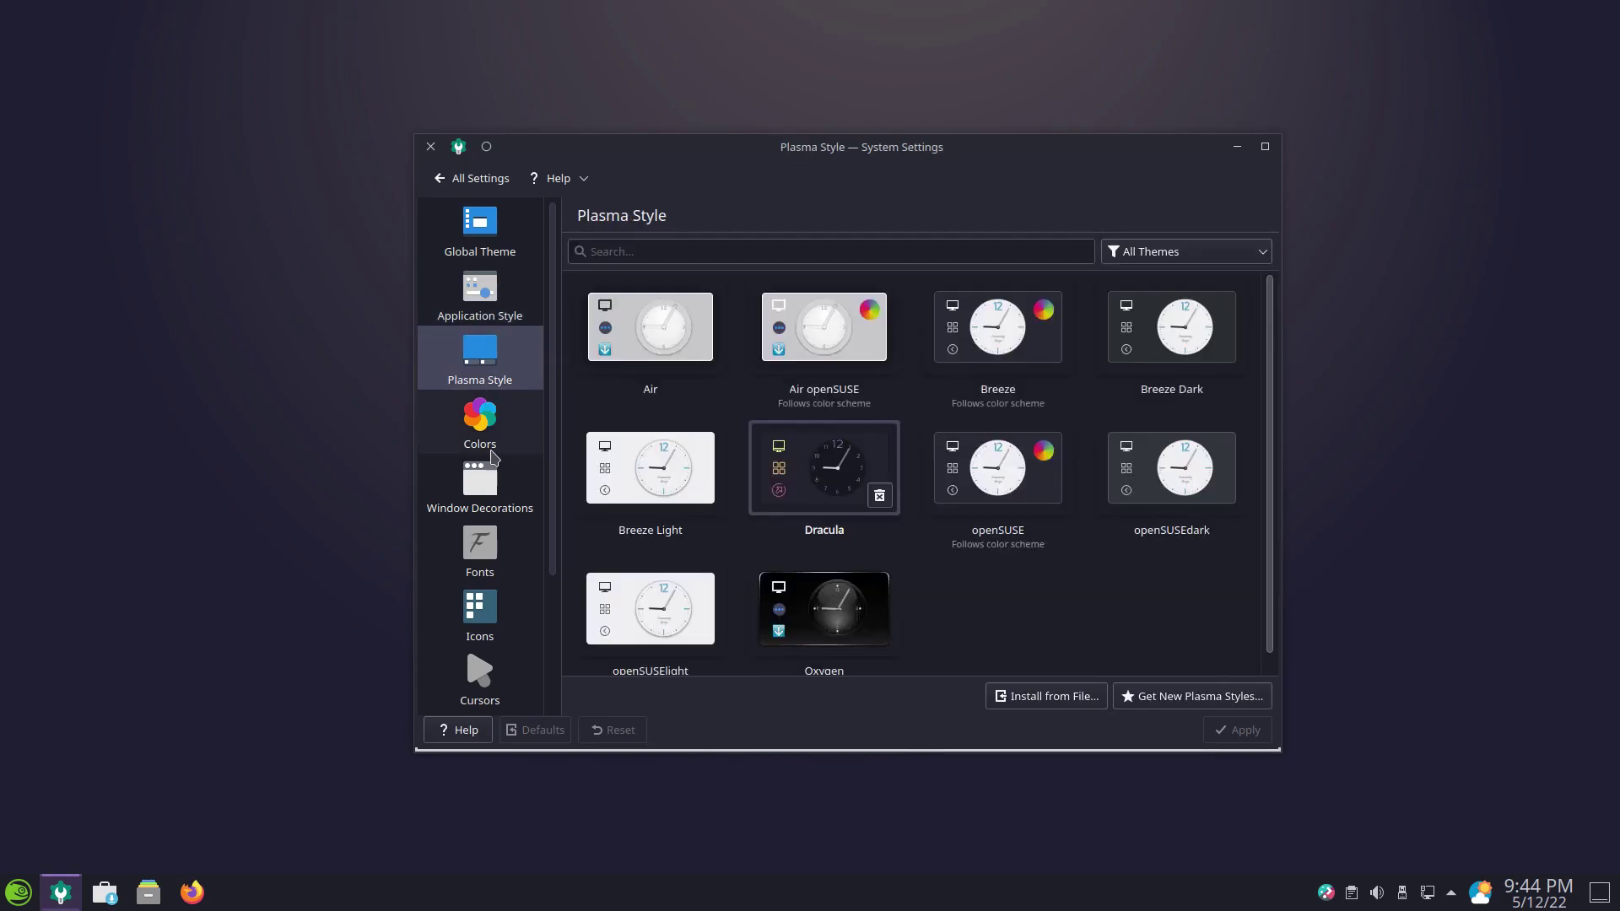
{"action": "left_click", "coordinate": [494, 457]}
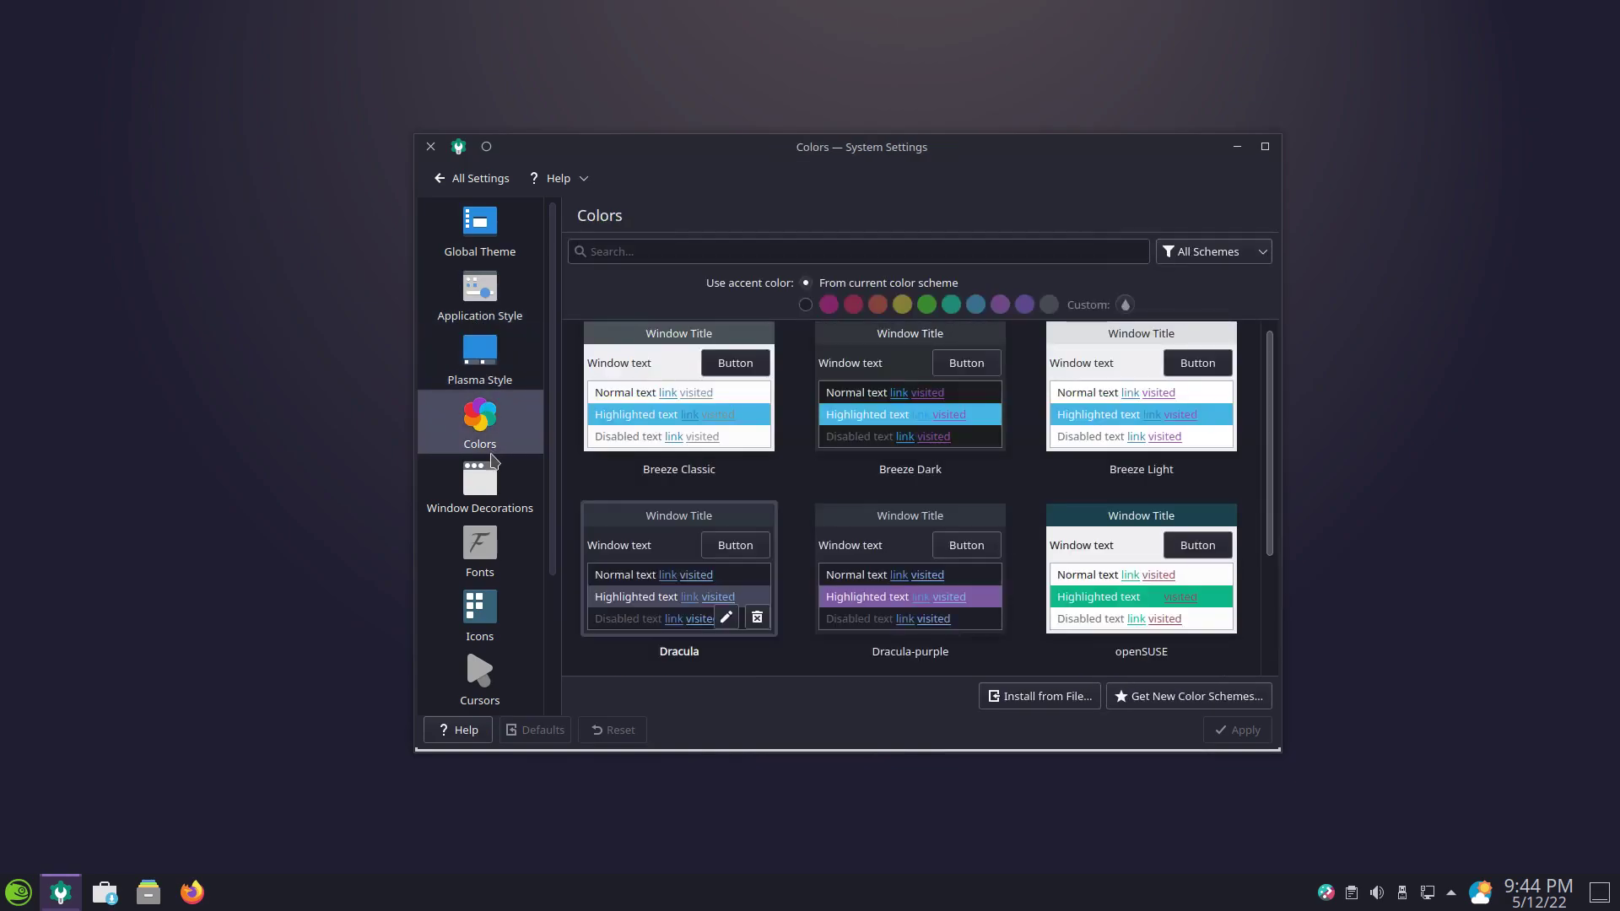
{"action": "left_click", "coordinate": [925, 581]}
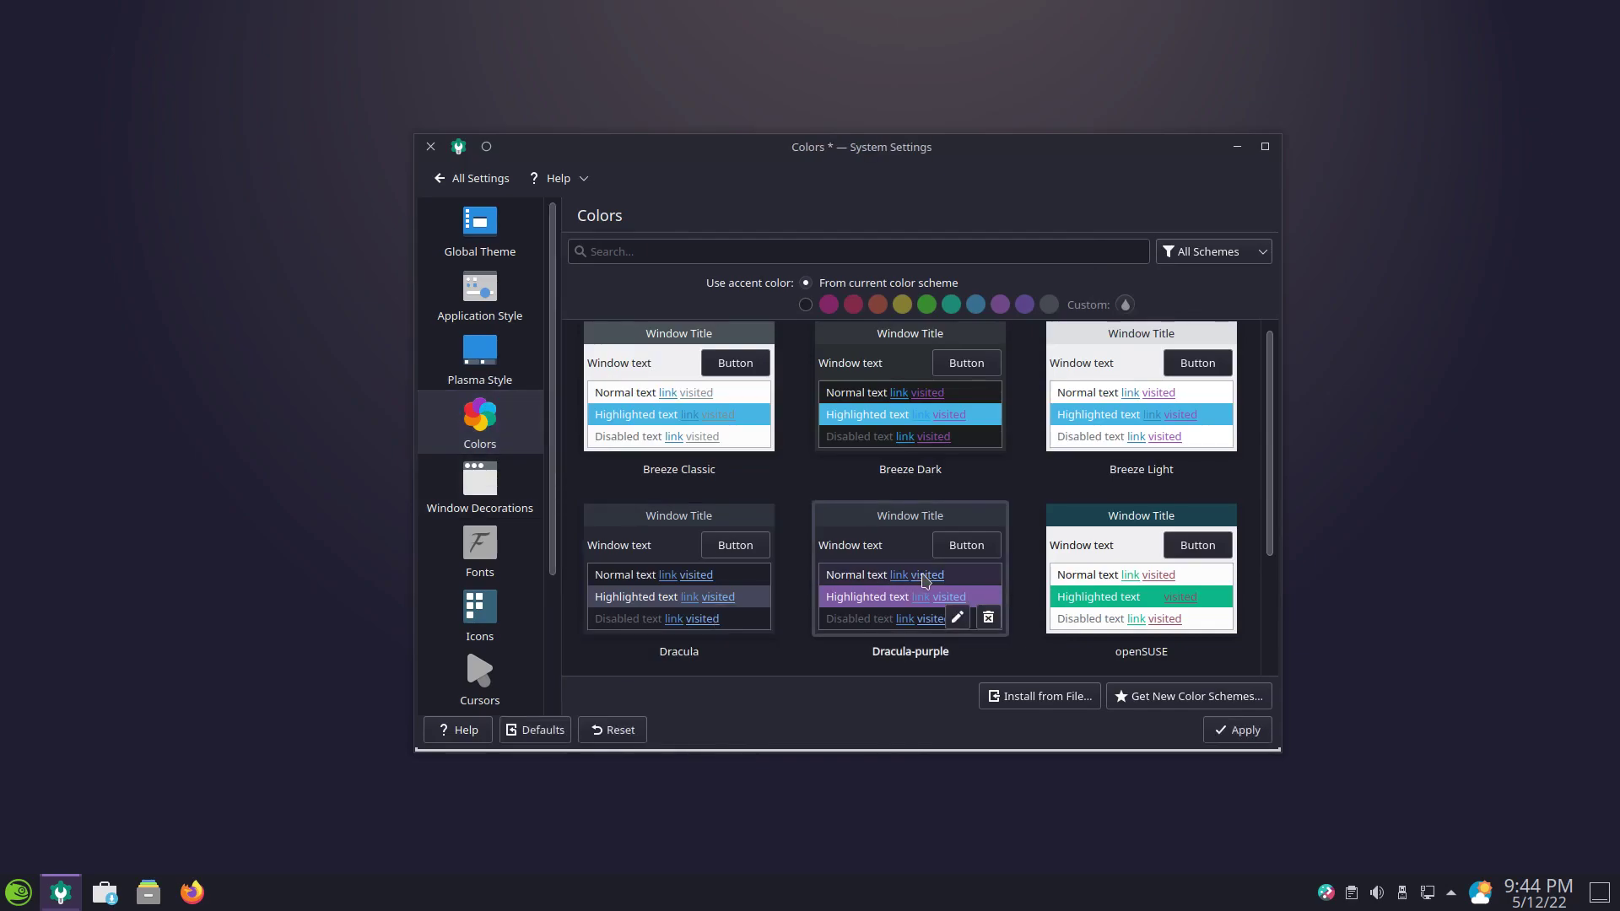
{"action": "left_click", "coordinate": [1249, 734]}
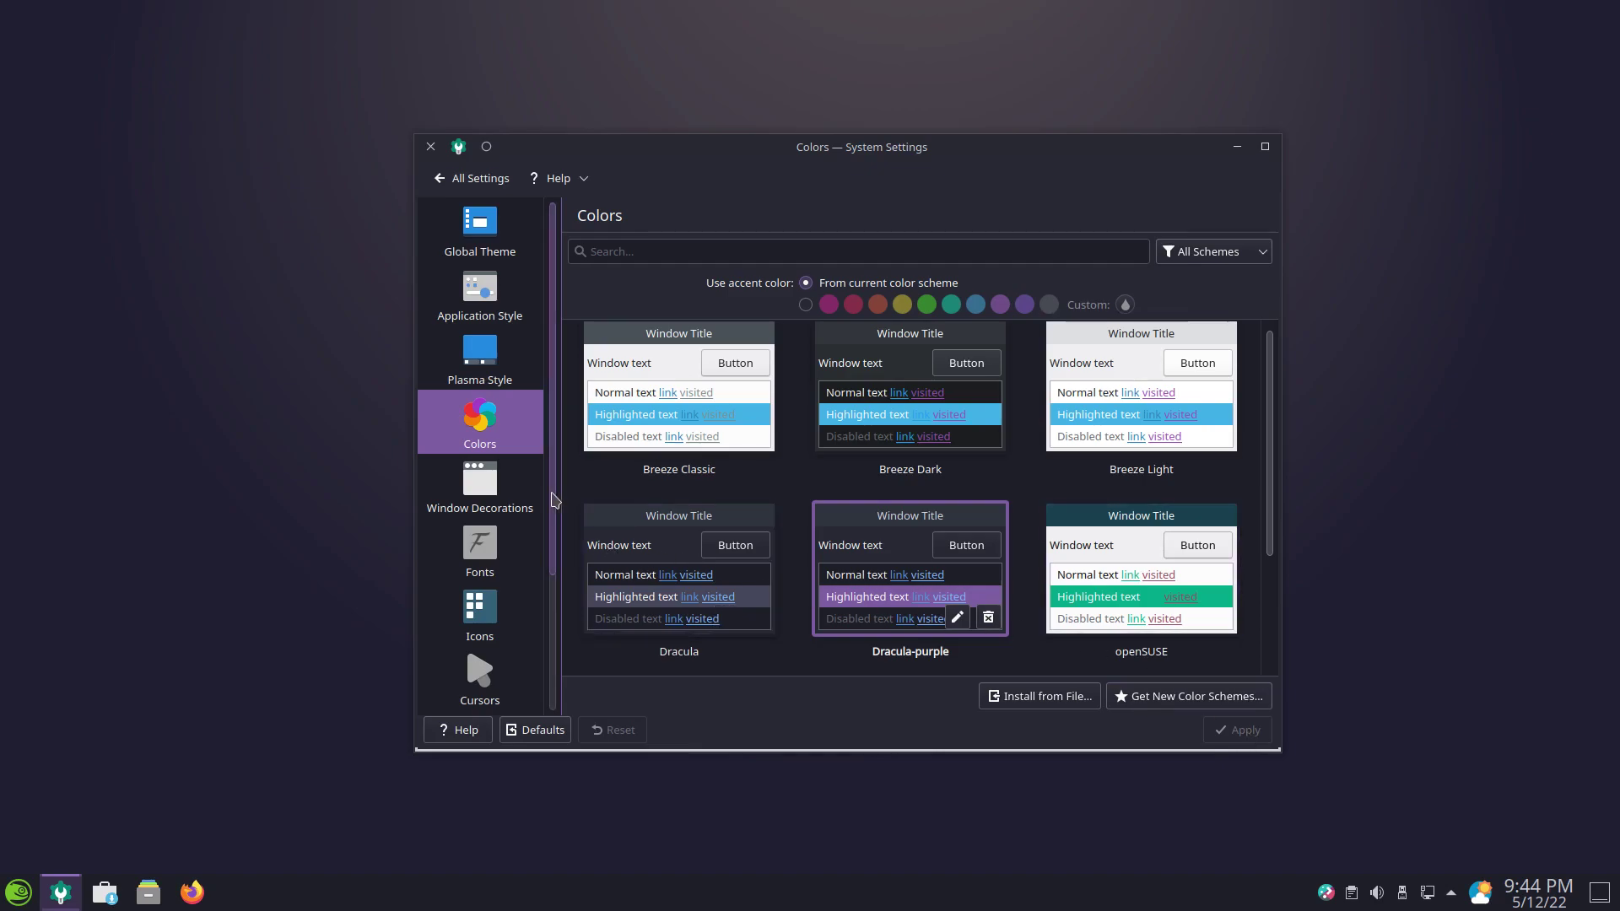
Review the selected icon theme, window decoration theme and cursor theme in the appearance settings.
{"action": "left_click_drag", "start_coordinate": [555, 500], "coordinate": [573, 600]}
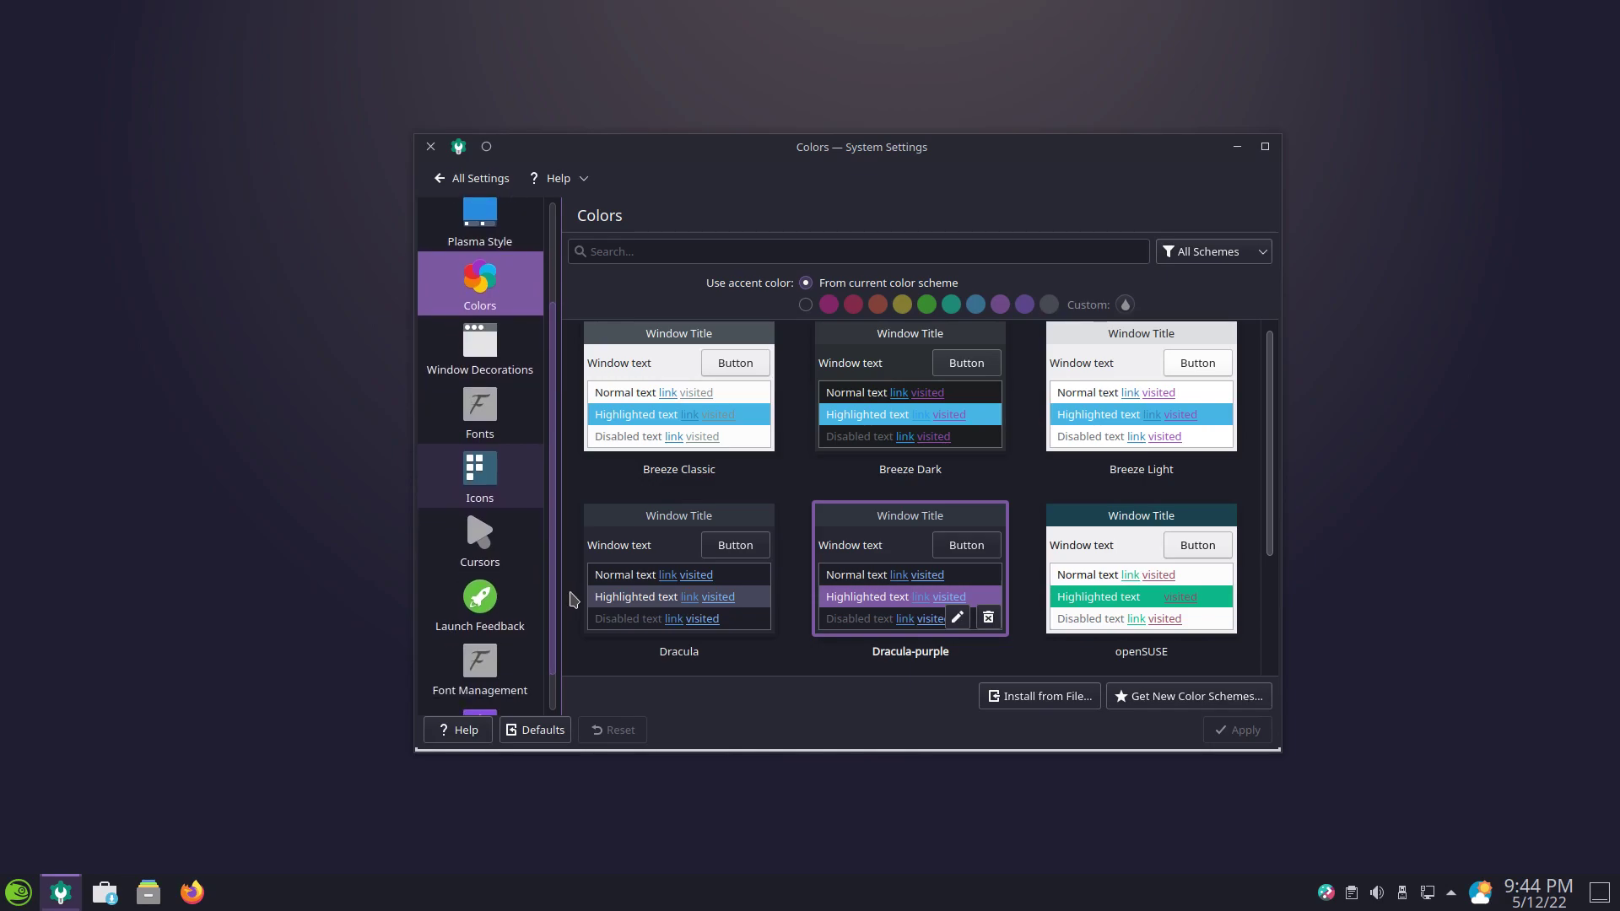
{"action": "left_click", "coordinate": [485, 504]}
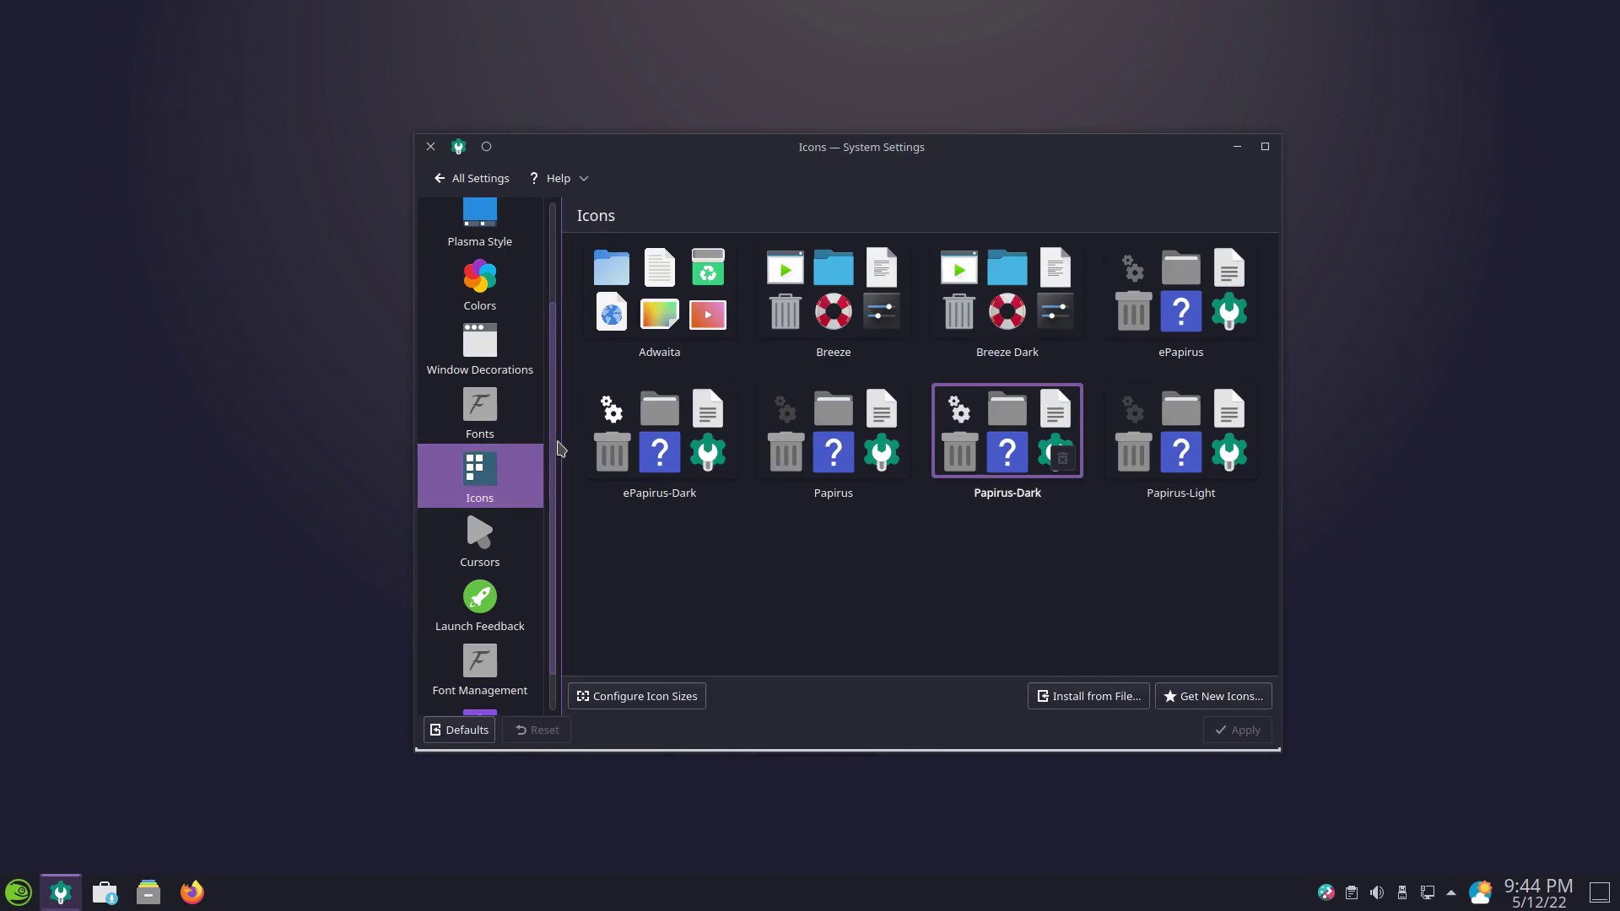
{"action": "scroll", "coordinate": [557, 448], "scroll_direction": "up", "scroll_amount": 3}
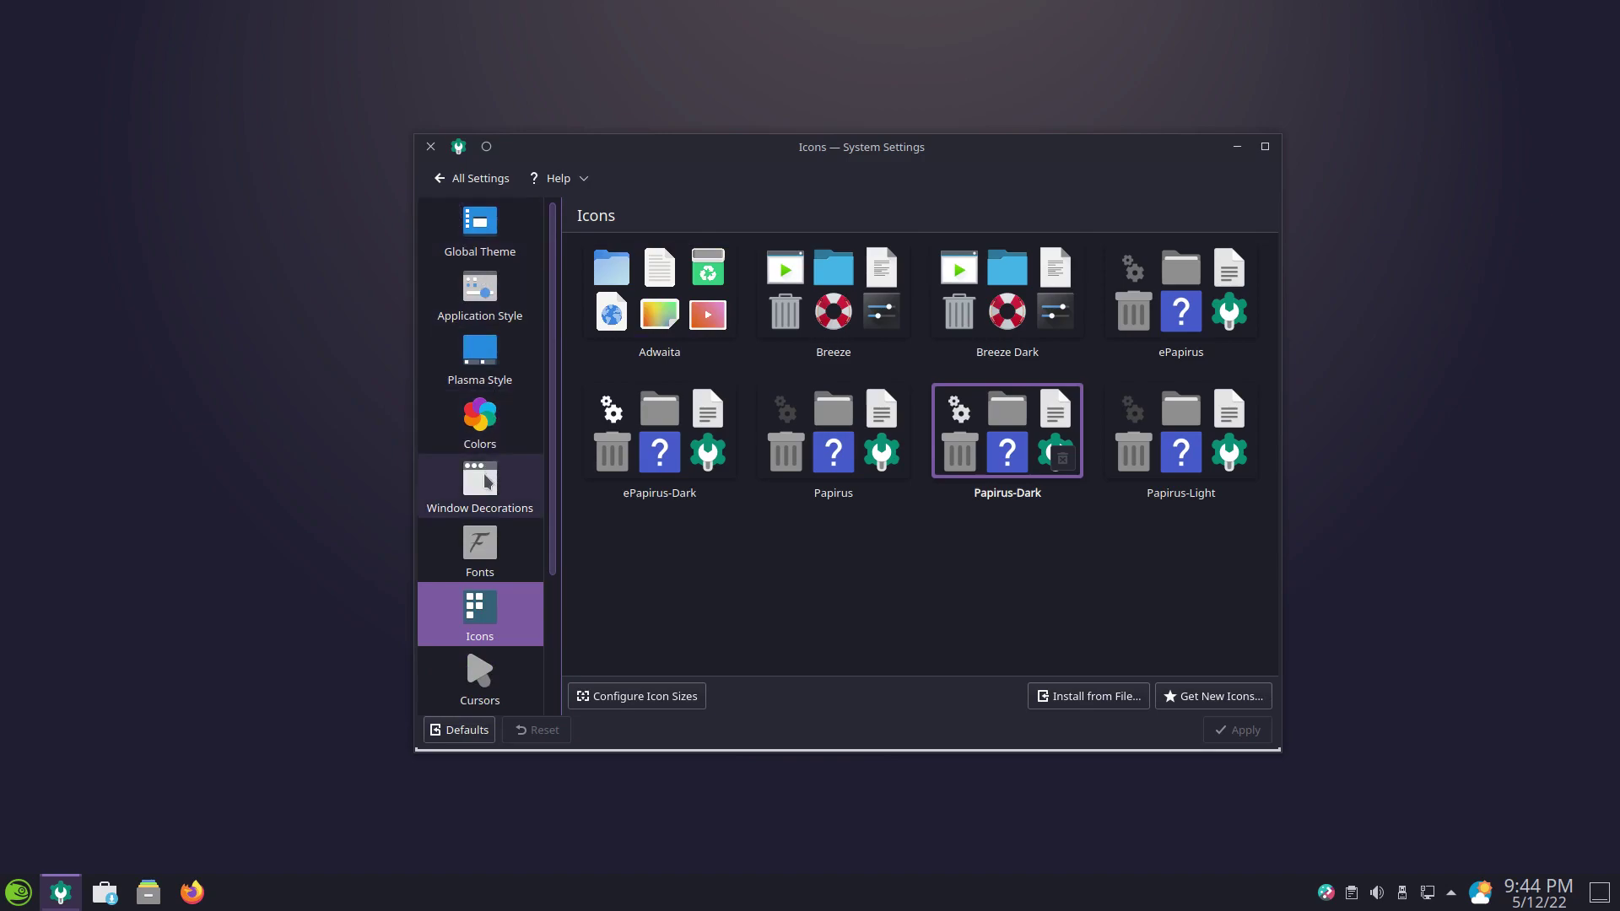
{"action": "left_click", "coordinate": [488, 482]}
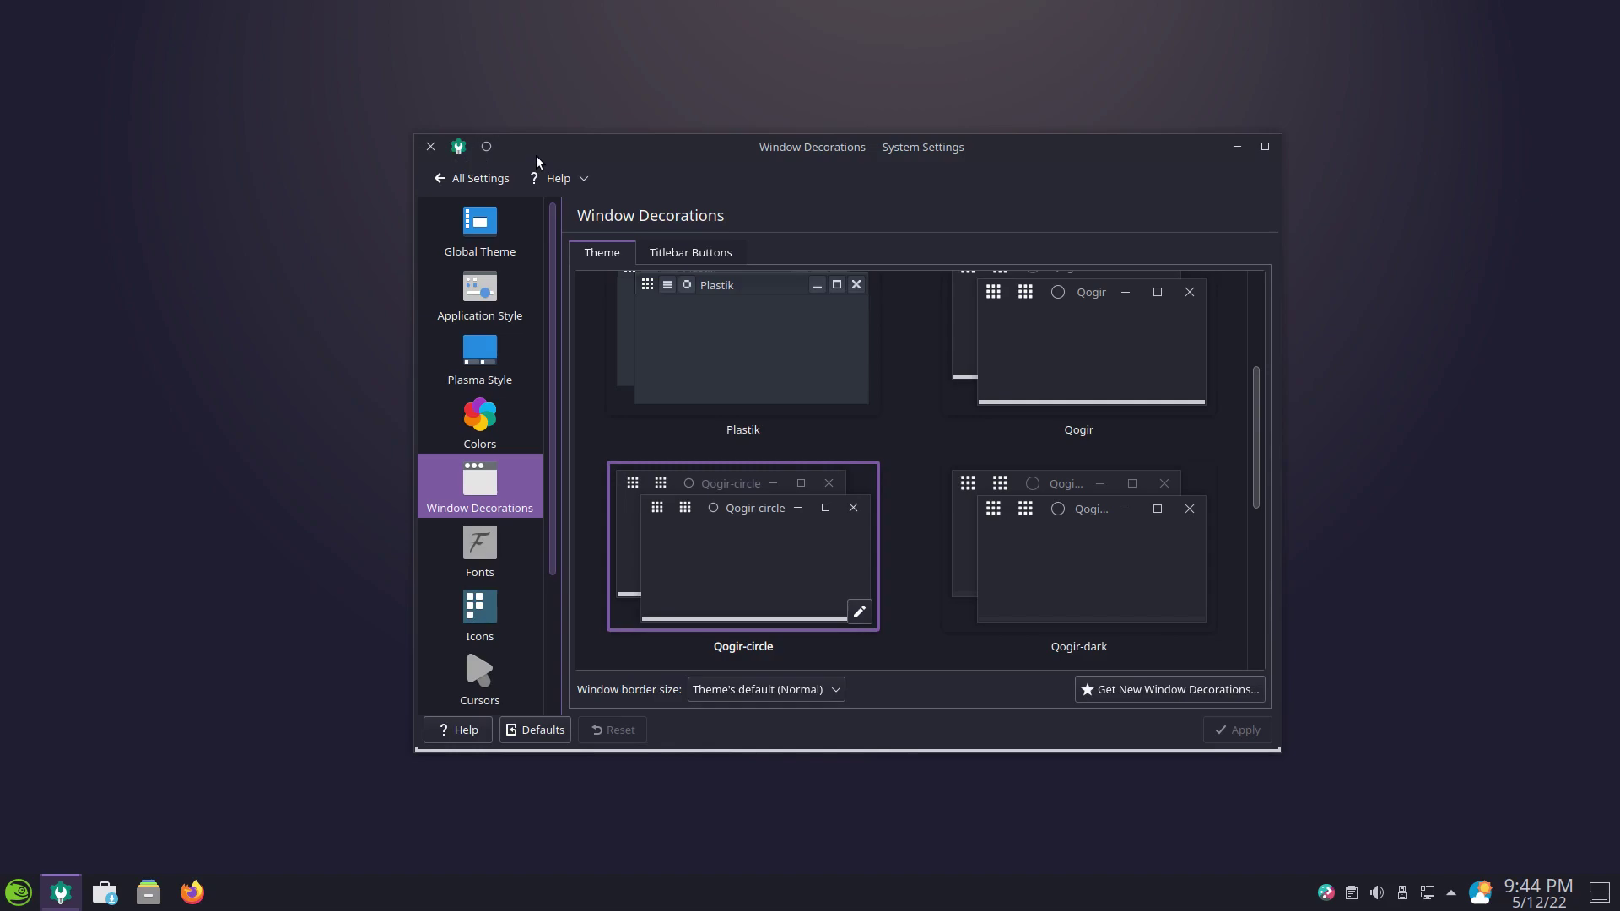
{"action": "left_click", "coordinate": [496, 674]}
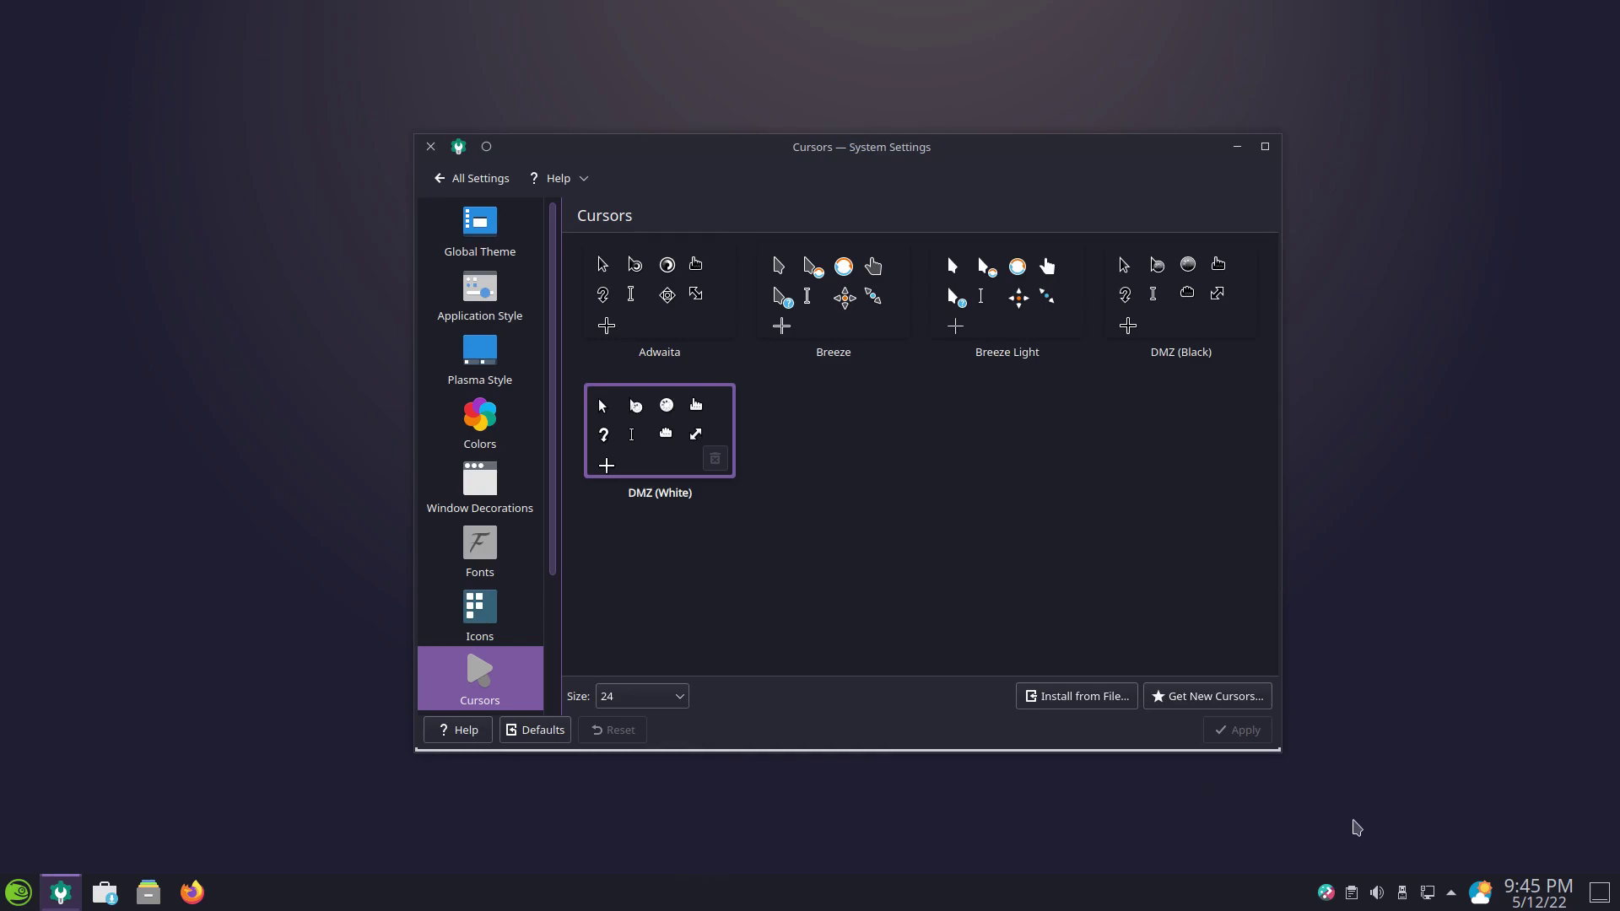
Examine the Weather Report widget's station, appearance and units settings, including the pressure unit choices, and leave without saving.
{"action": "right_click", "coordinate": [1478, 889]}
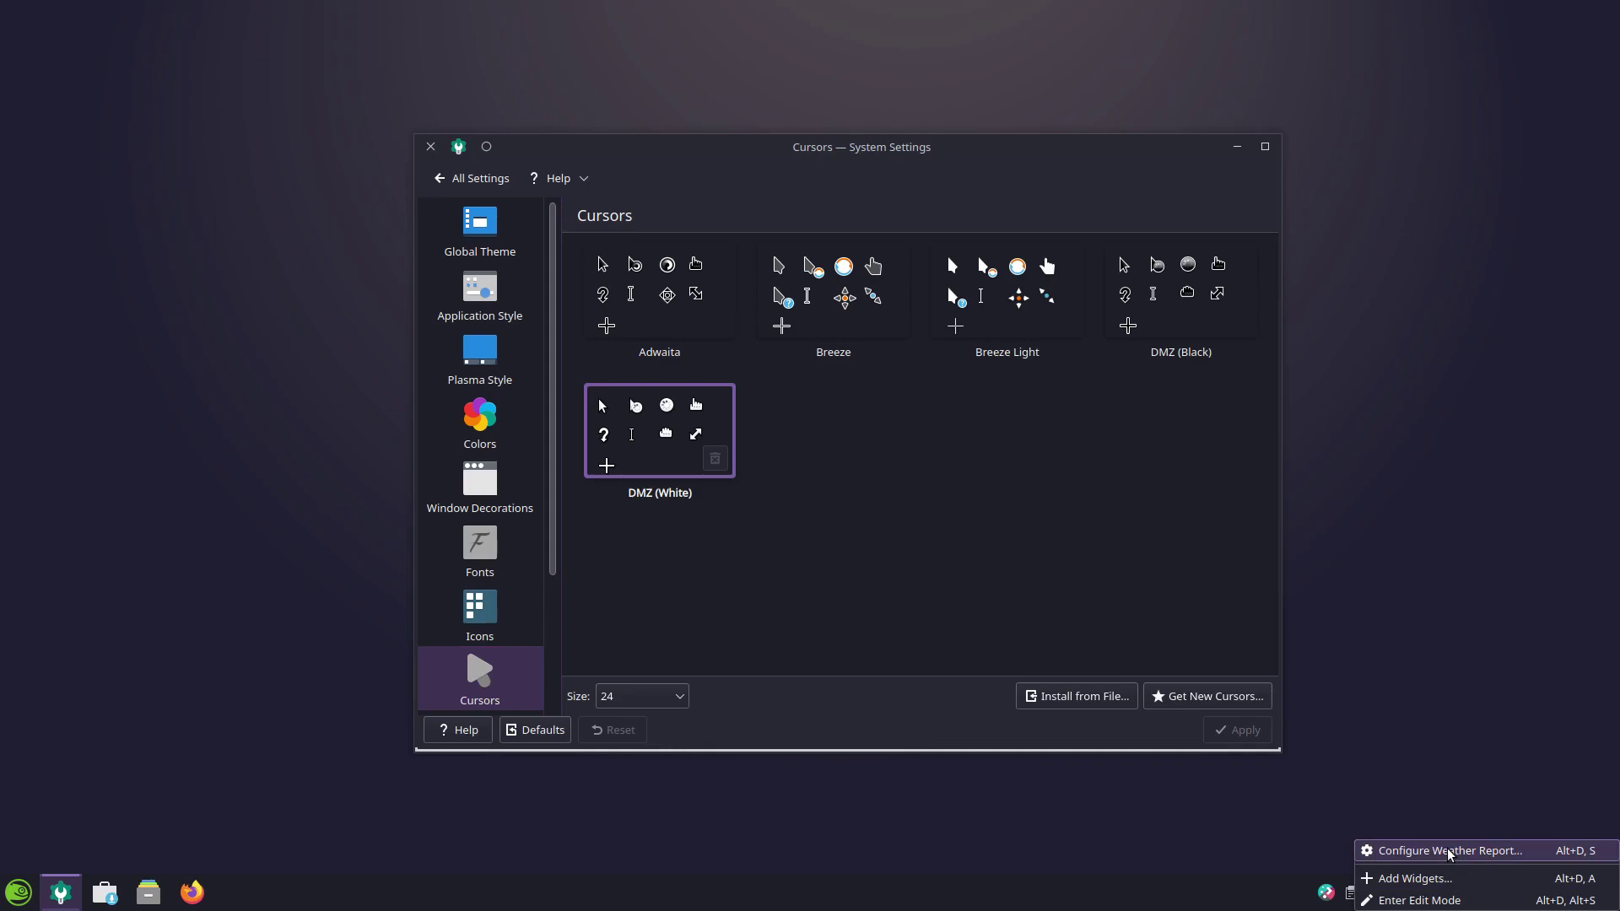
{"action": "left_click", "coordinate": [1452, 854]}
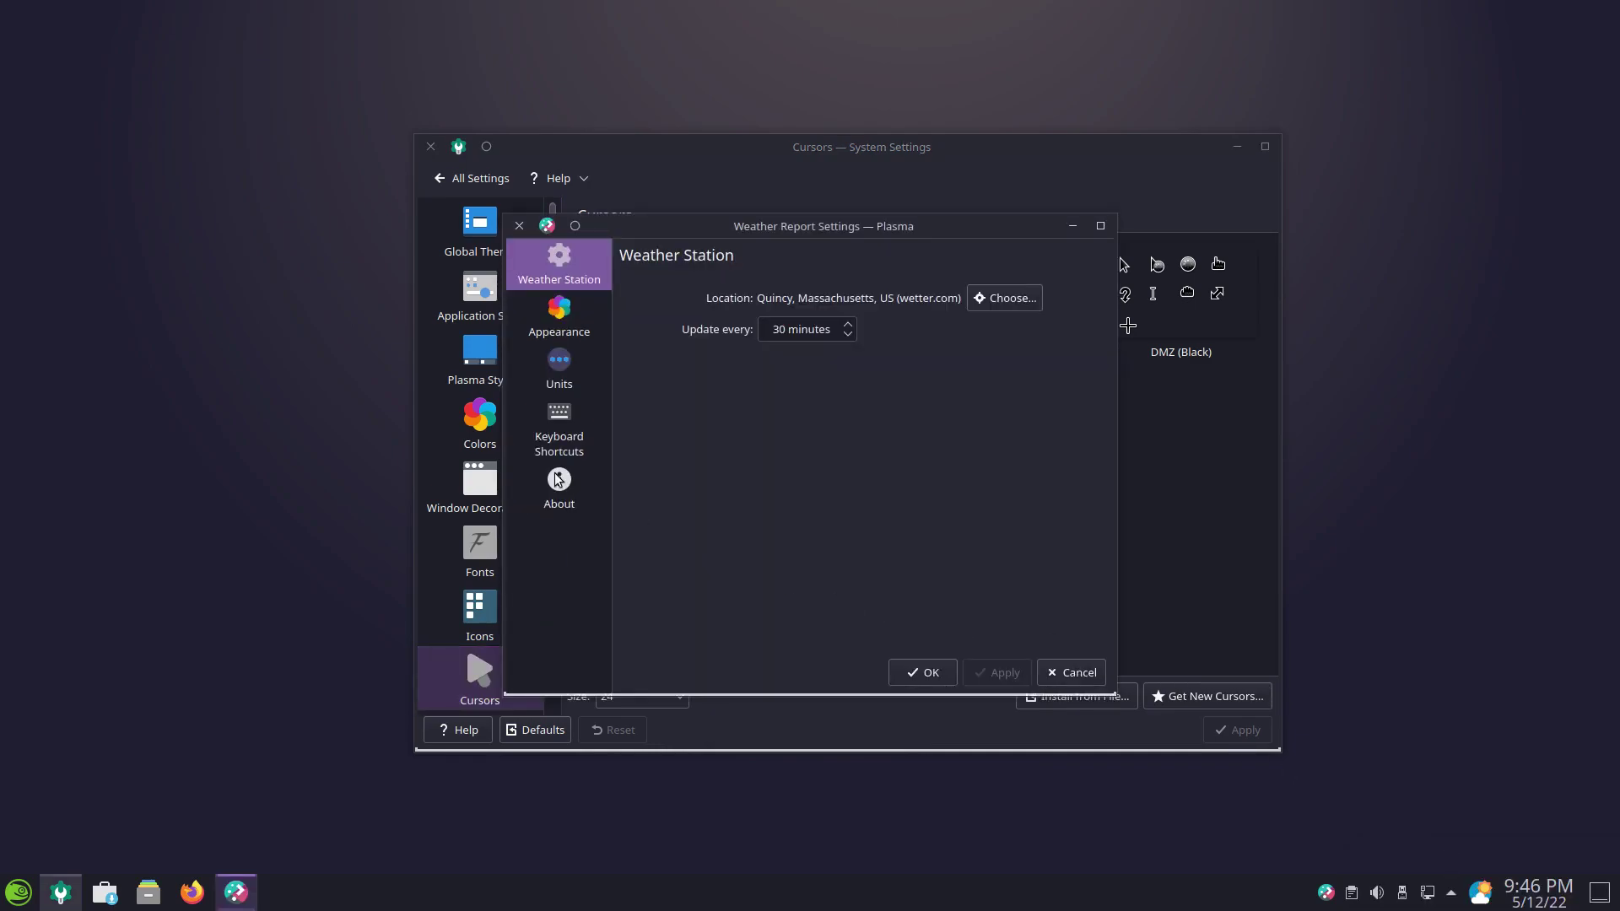
{"action": "left_click", "coordinate": [547, 329]}
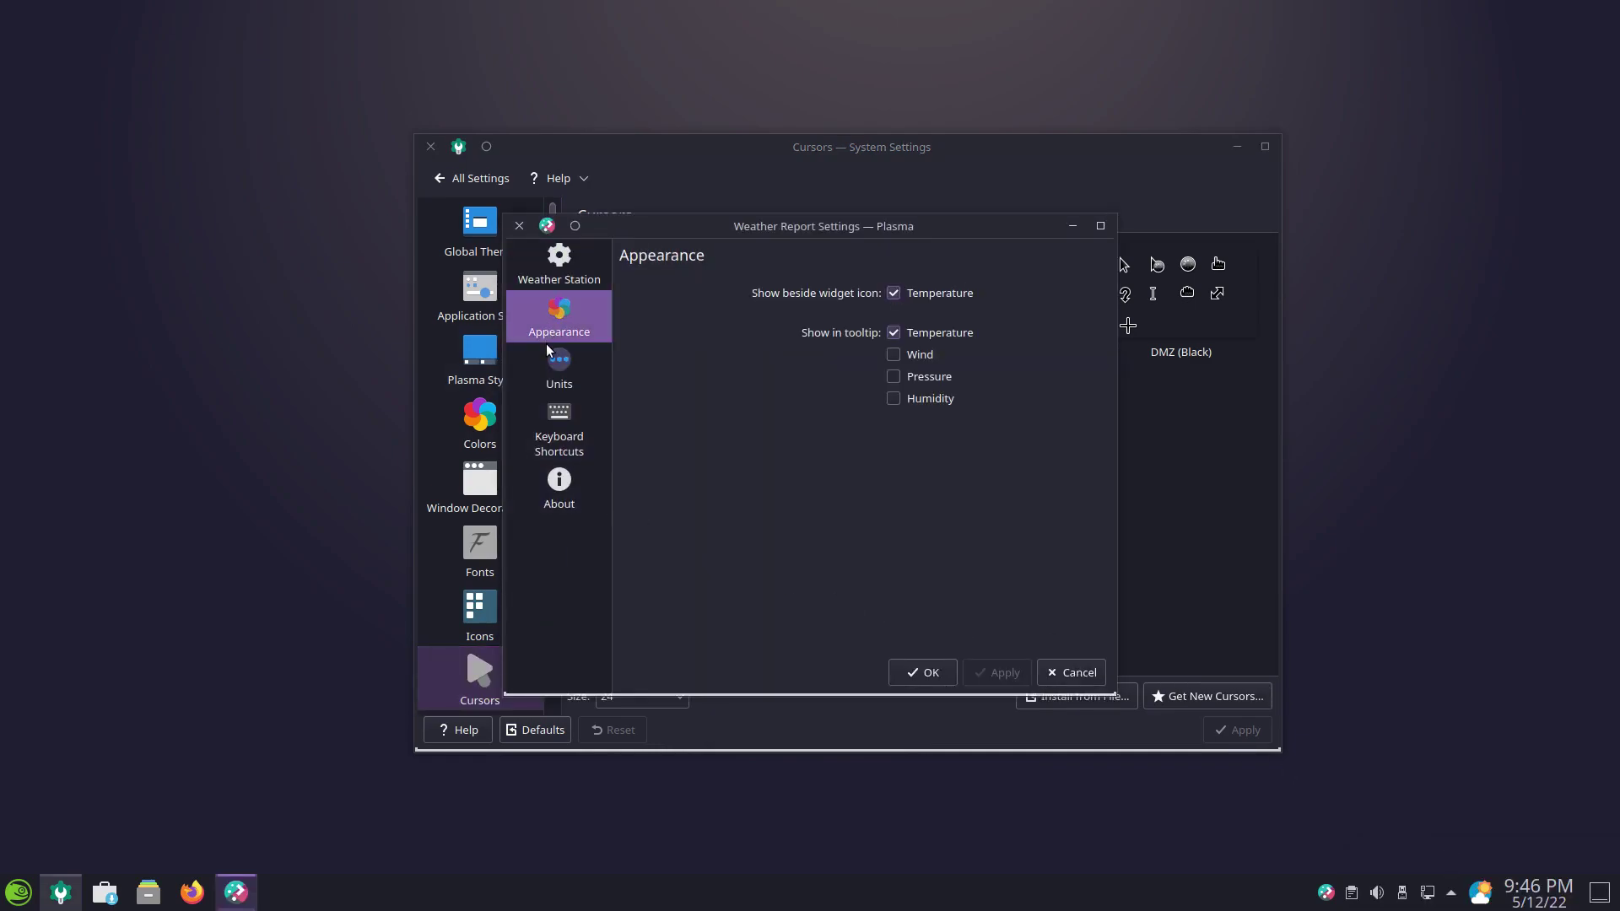
{"action": "left_click", "coordinate": [548, 364]}
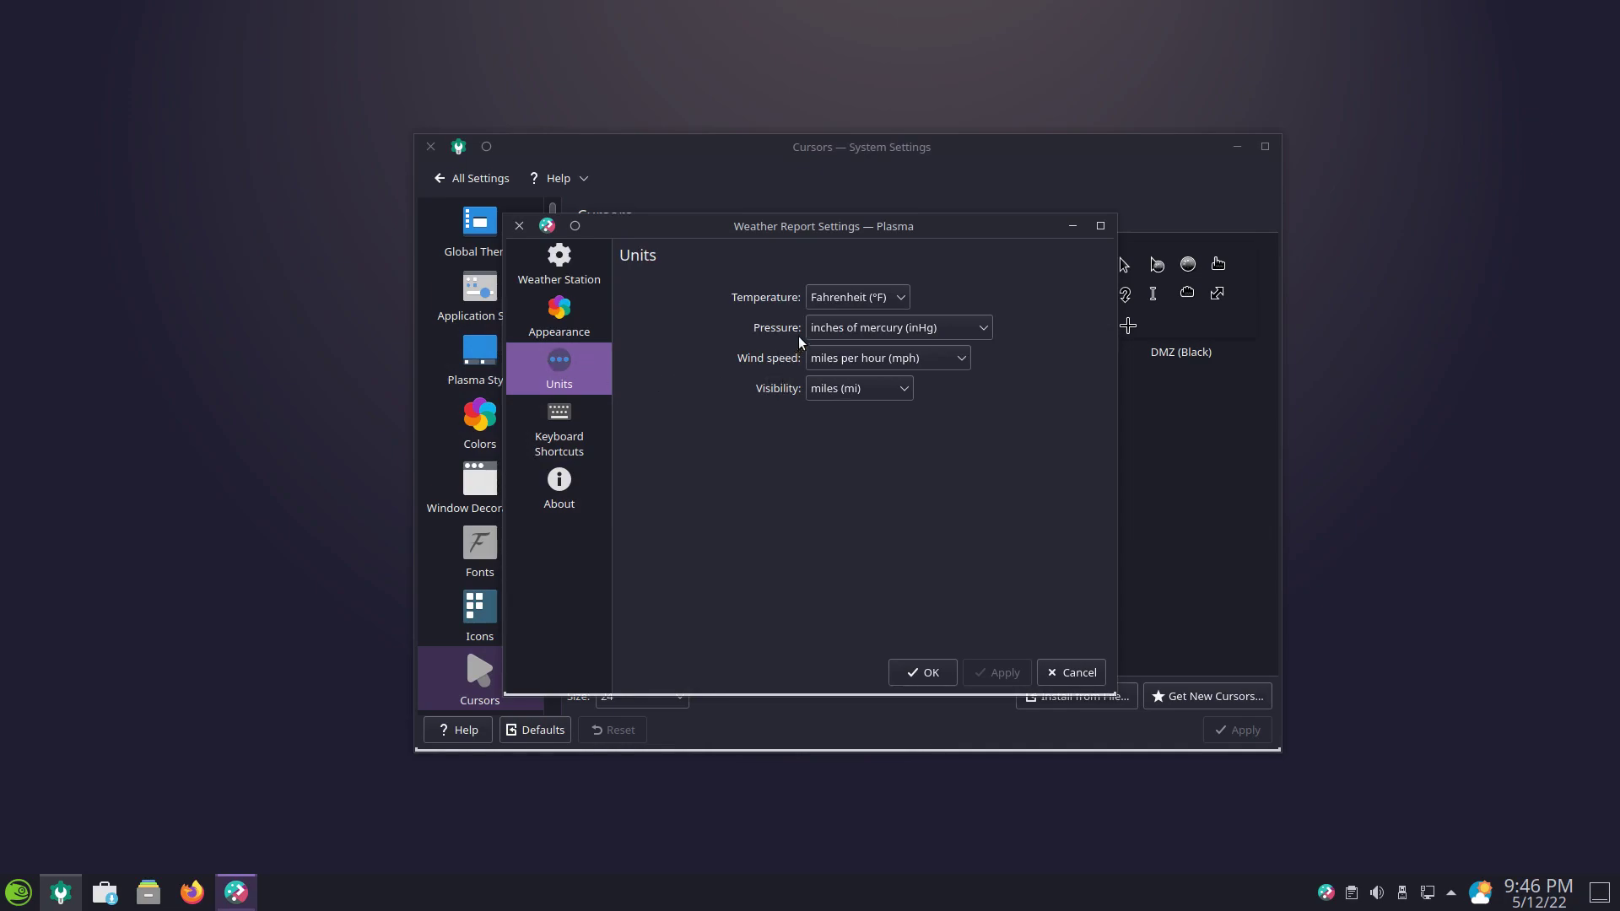
{"action": "left_click", "coordinate": [835, 336]}
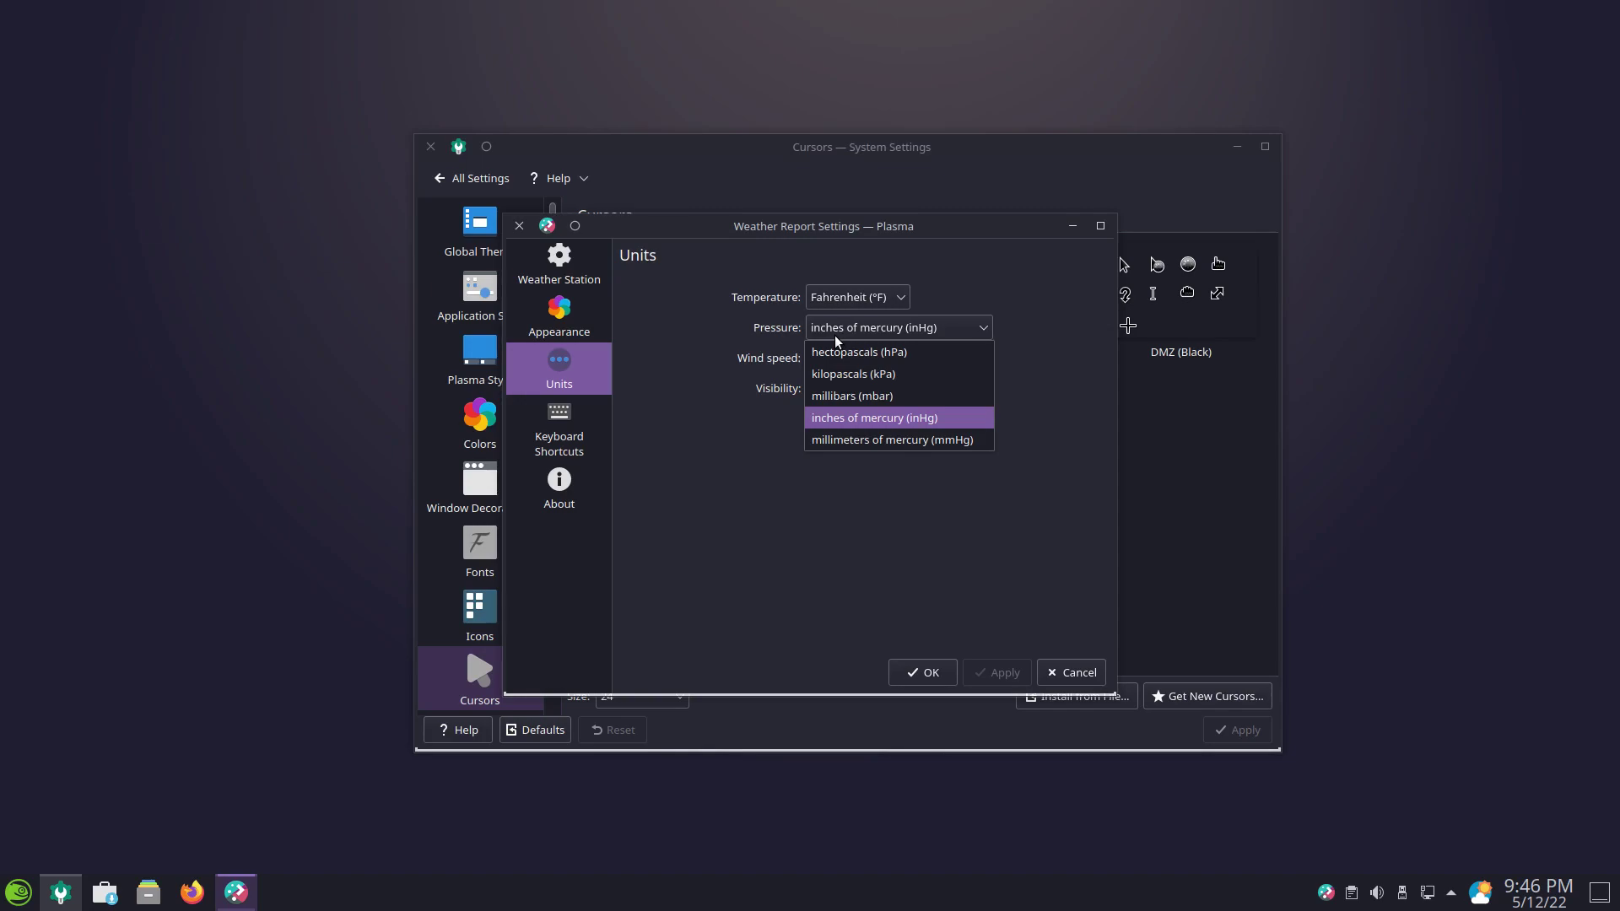
{"action": "left_click", "coordinate": [834, 336]}
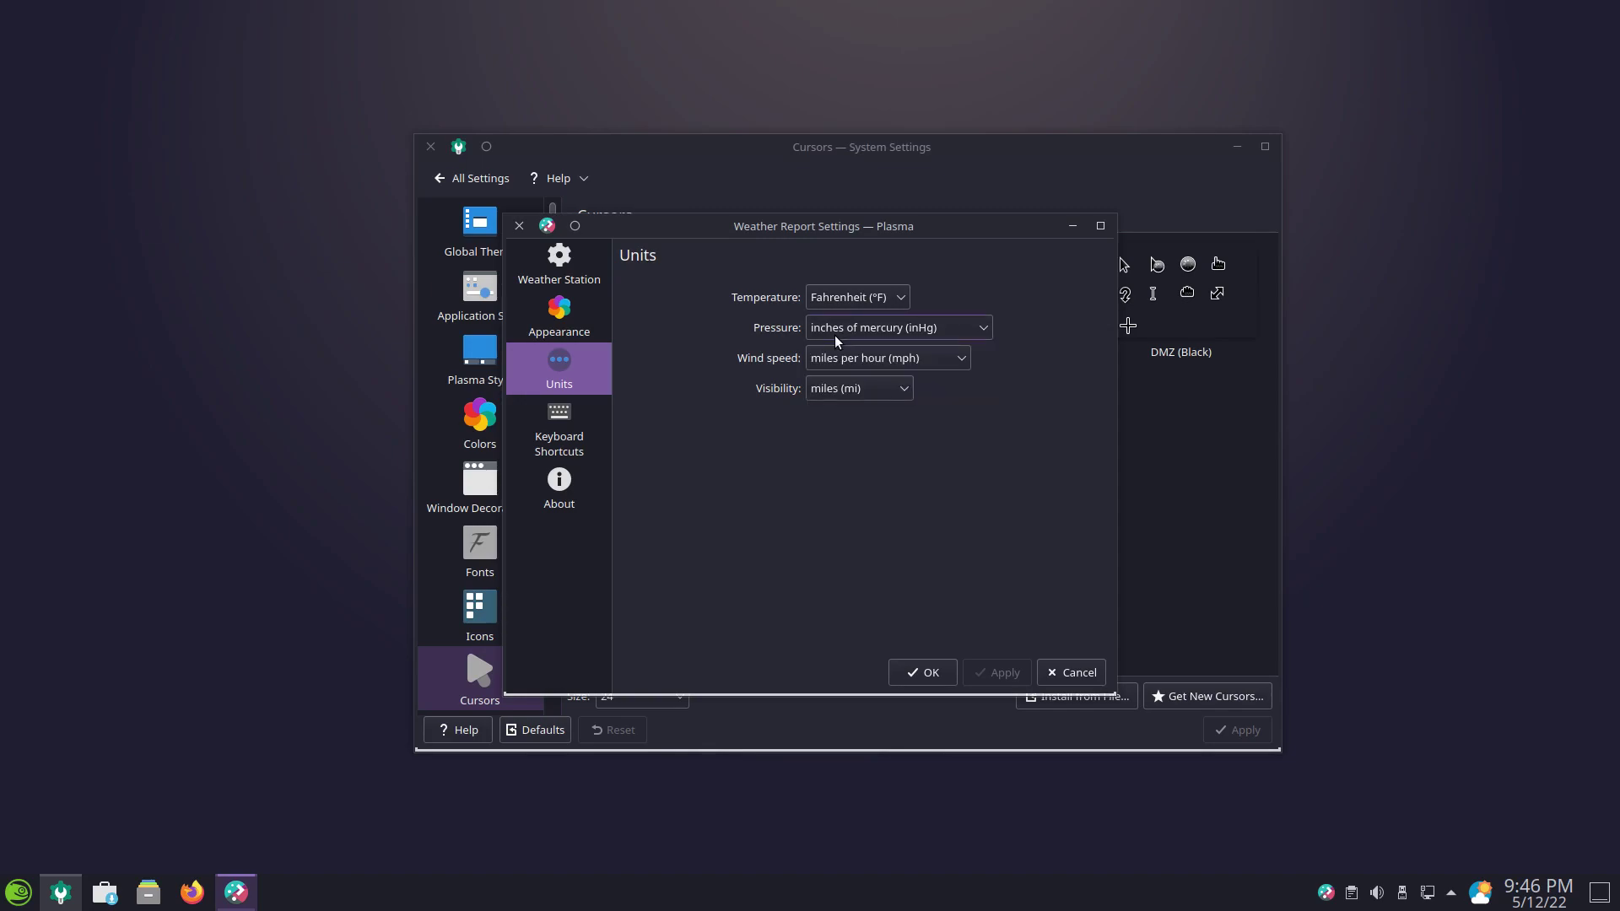
{"action": "left_click", "coordinate": [835, 338]}
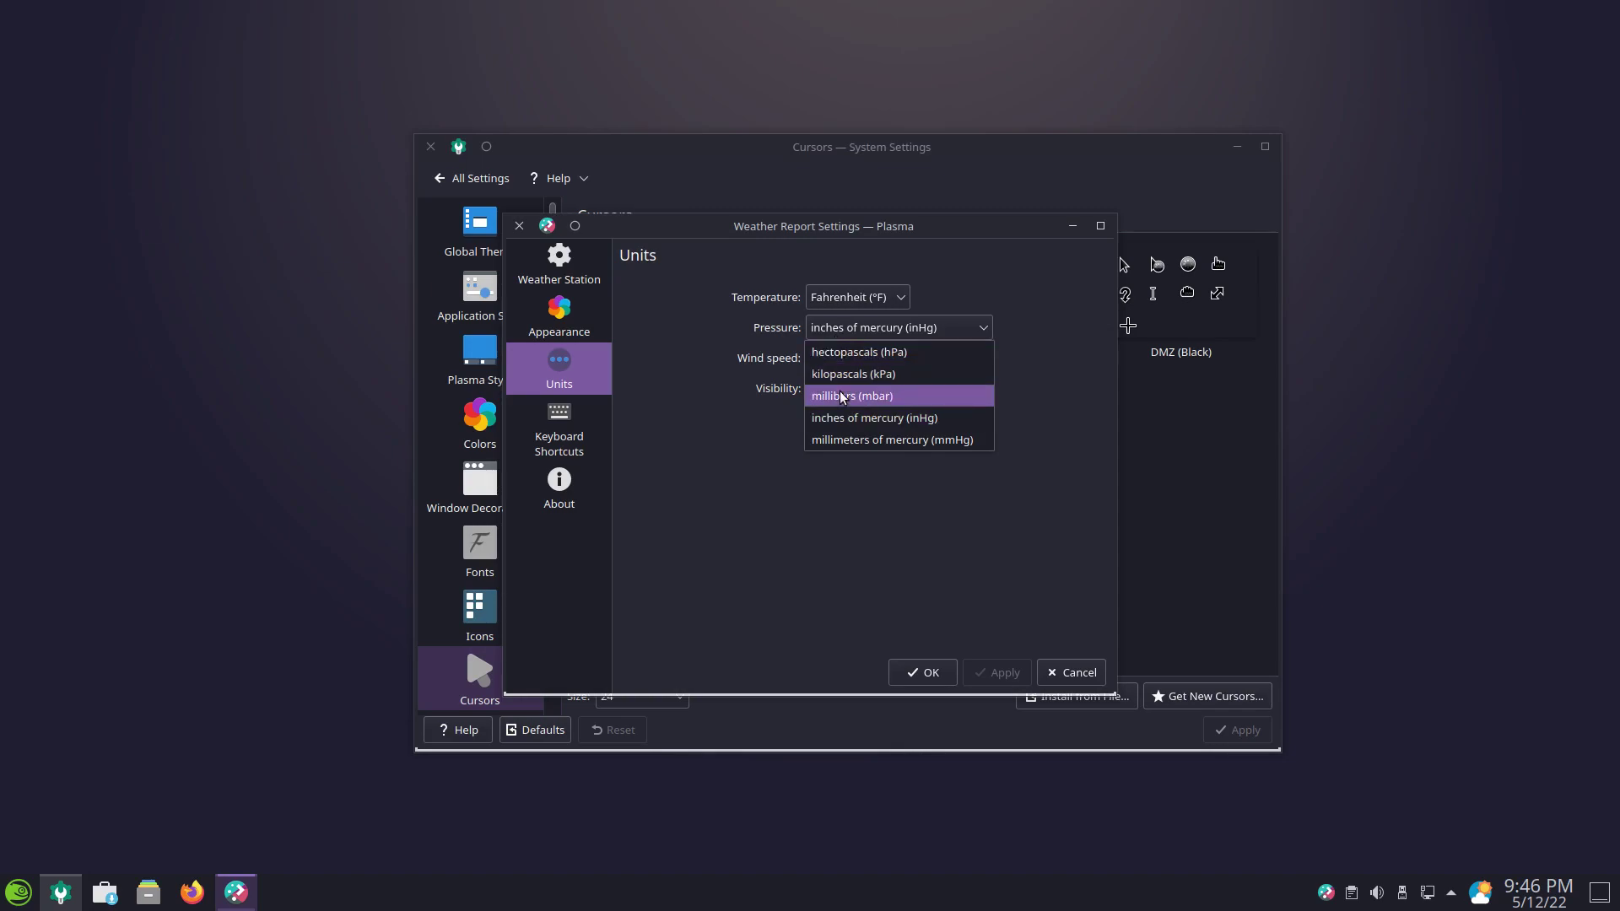
{"action": "left_click", "coordinate": [884, 488]}
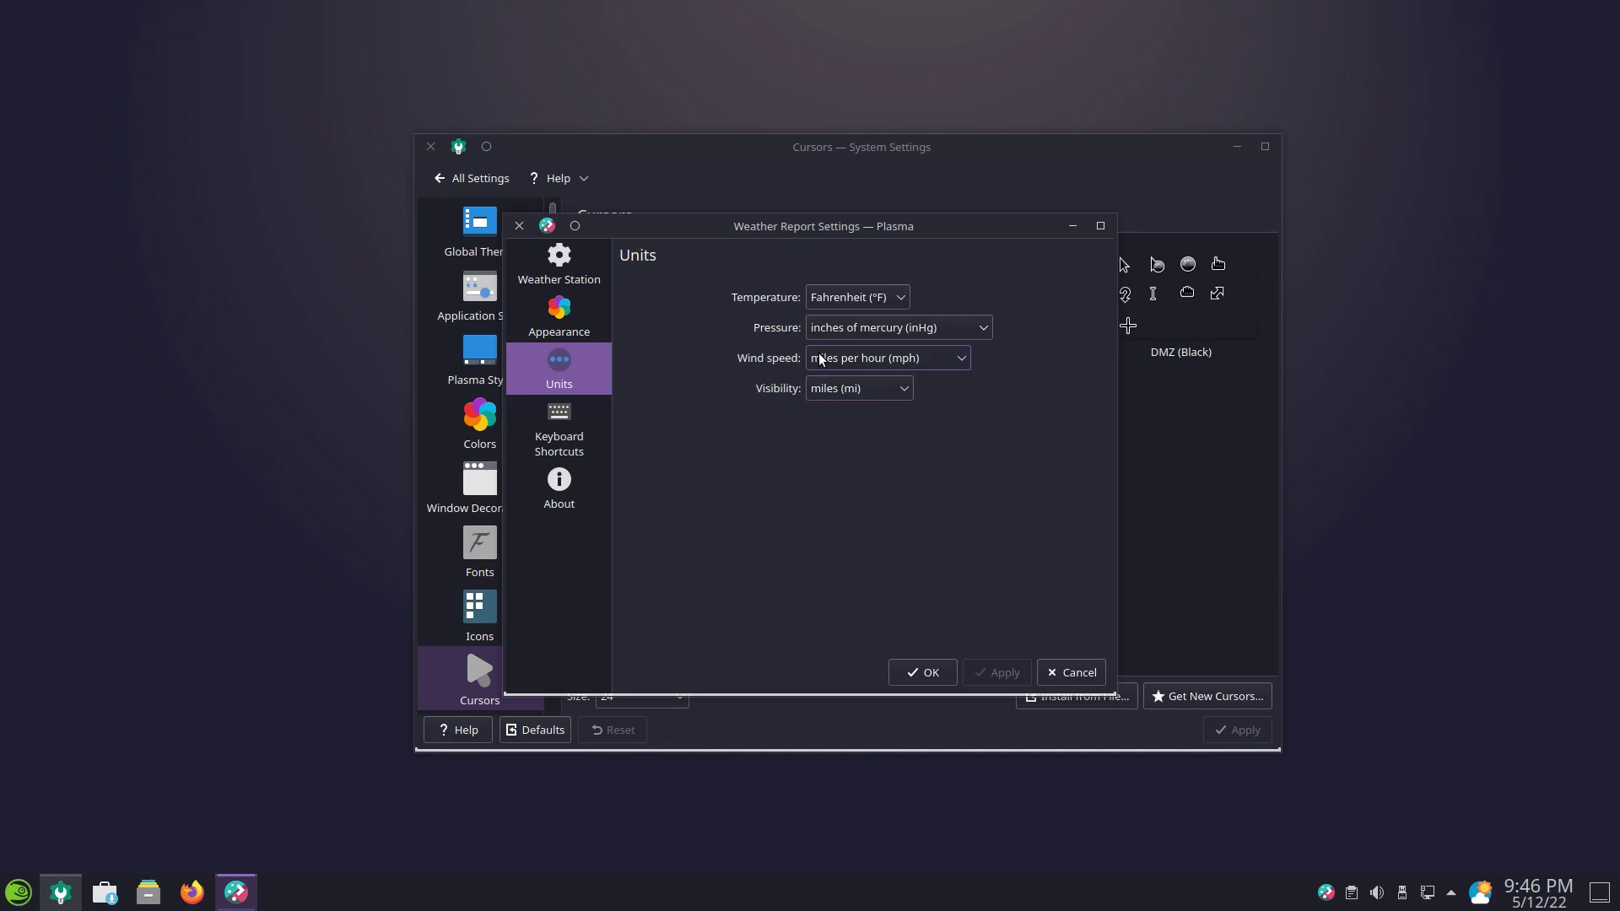
{"action": "left_click", "coordinate": [1095, 680]}
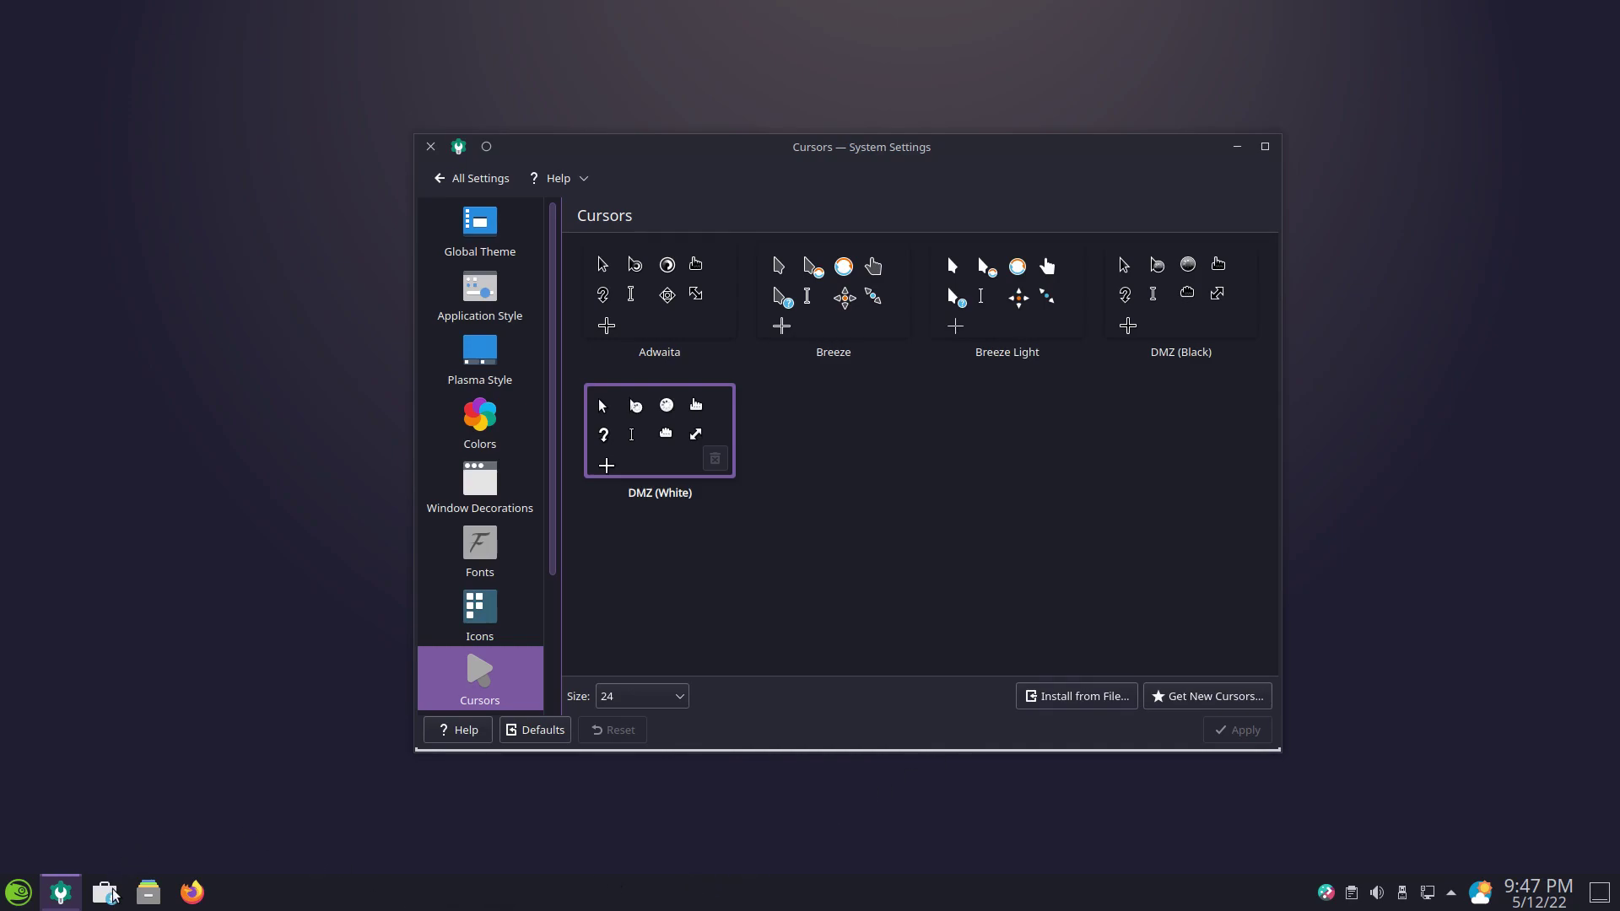
Open the home folder in File Manager - Super User Mode from Dolphin, authenticating with the root password, then close that root window.
{"action": "left_click", "coordinate": [155, 907]}
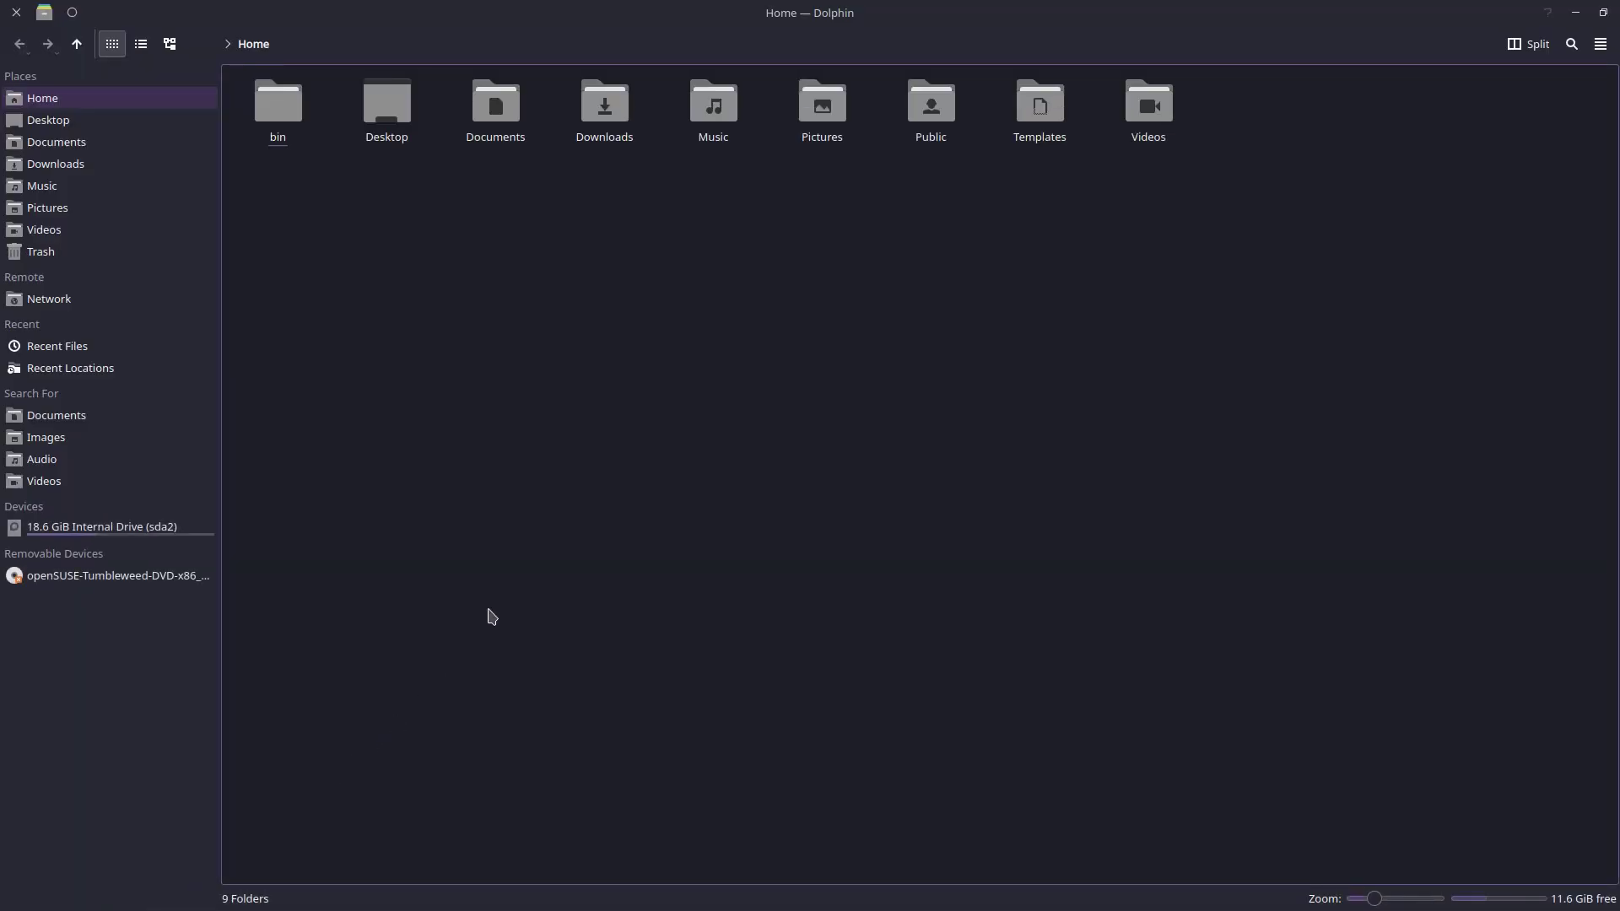
{"action": "right_click", "coordinate": [489, 609]}
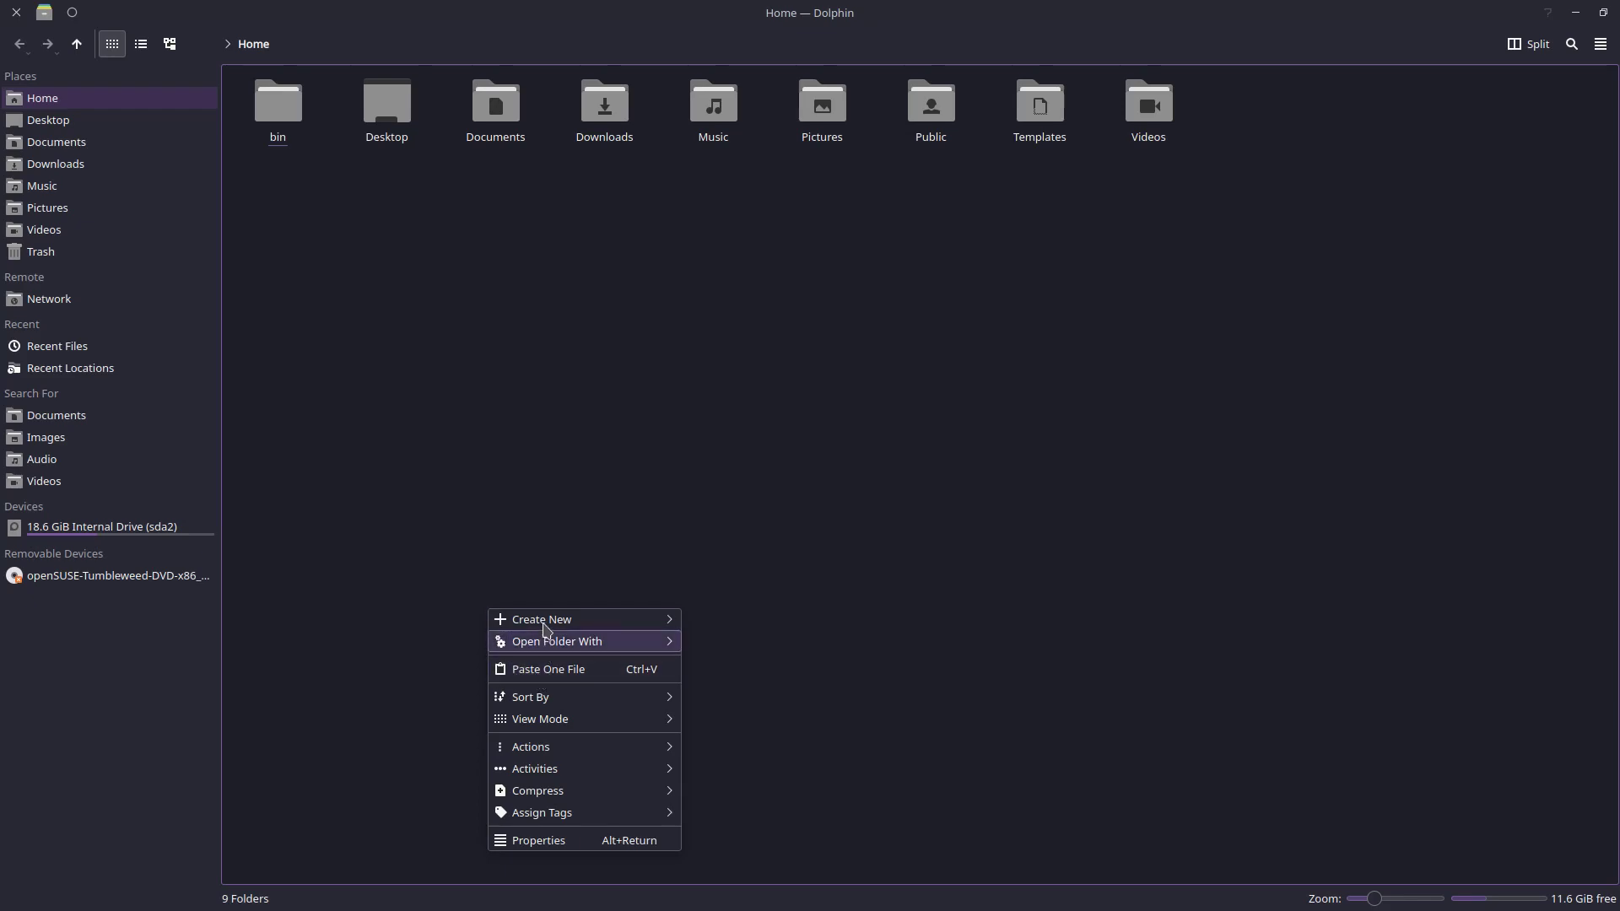
{"action": "mouse_move", "coordinate": [651, 648]}
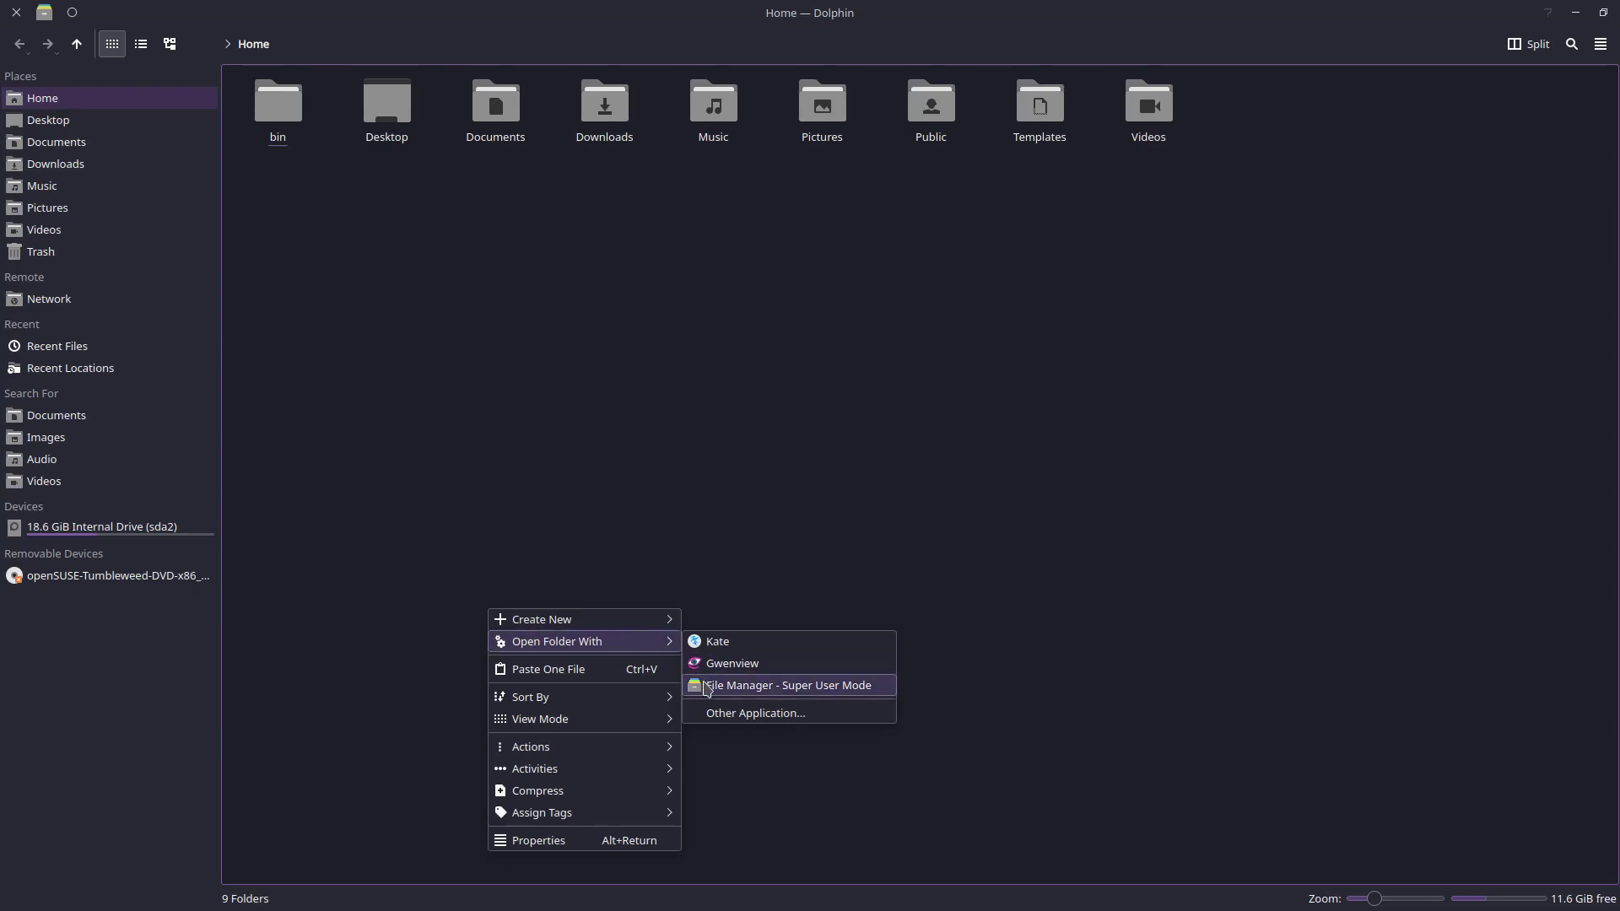
{"action": "left_click", "coordinate": [708, 686]}
{"action": "type", "text": "****"}
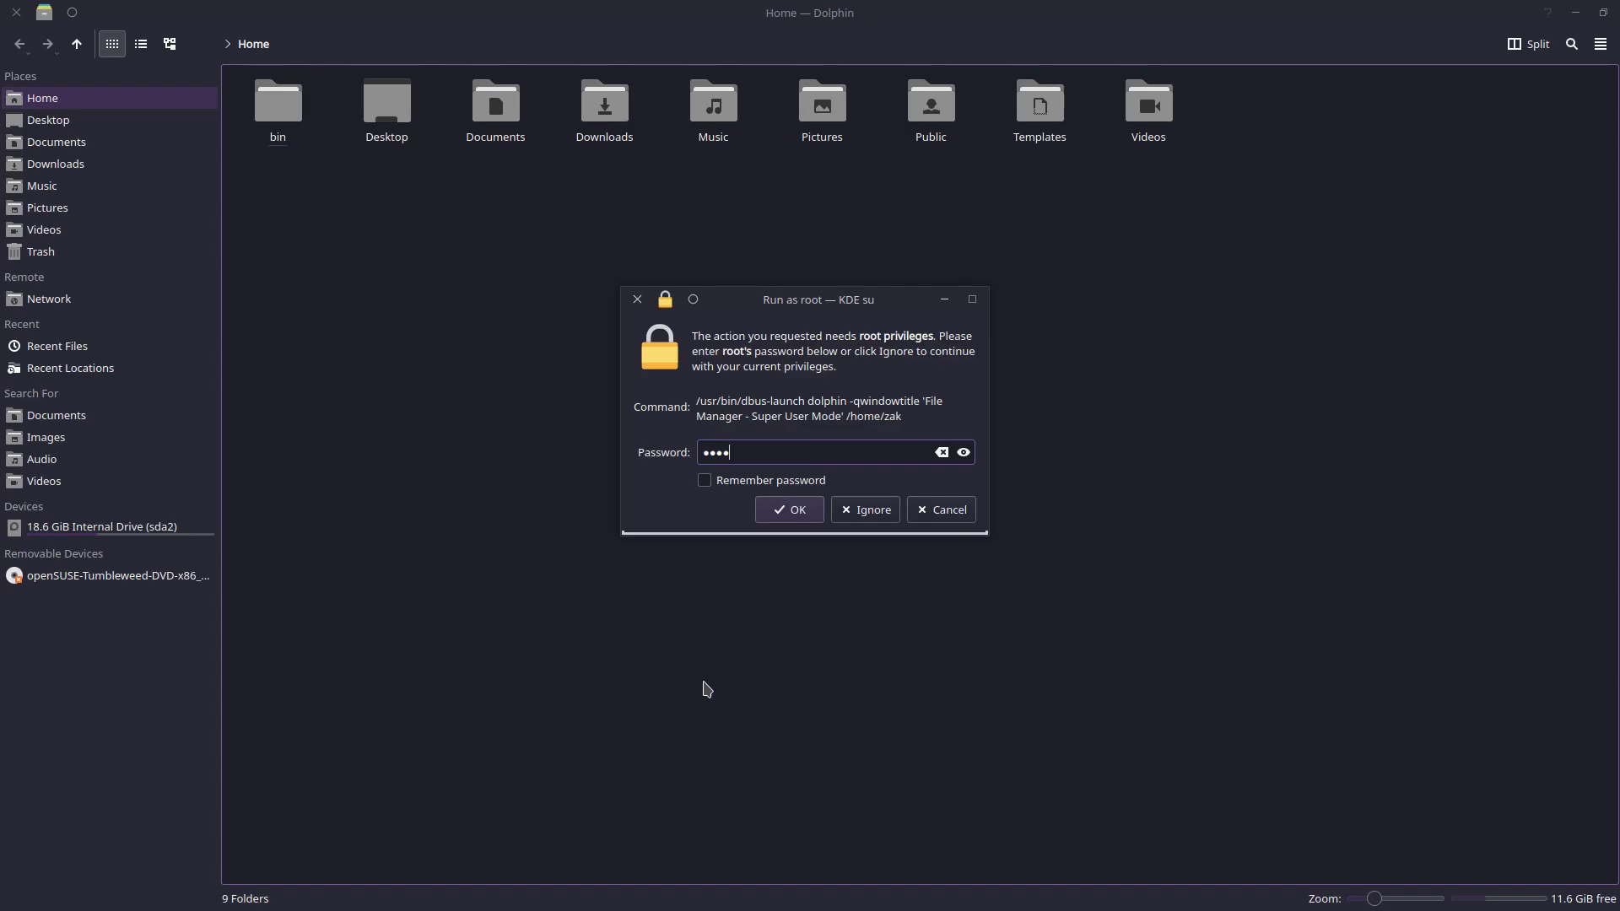
{"action": "key", "text": "Return"}
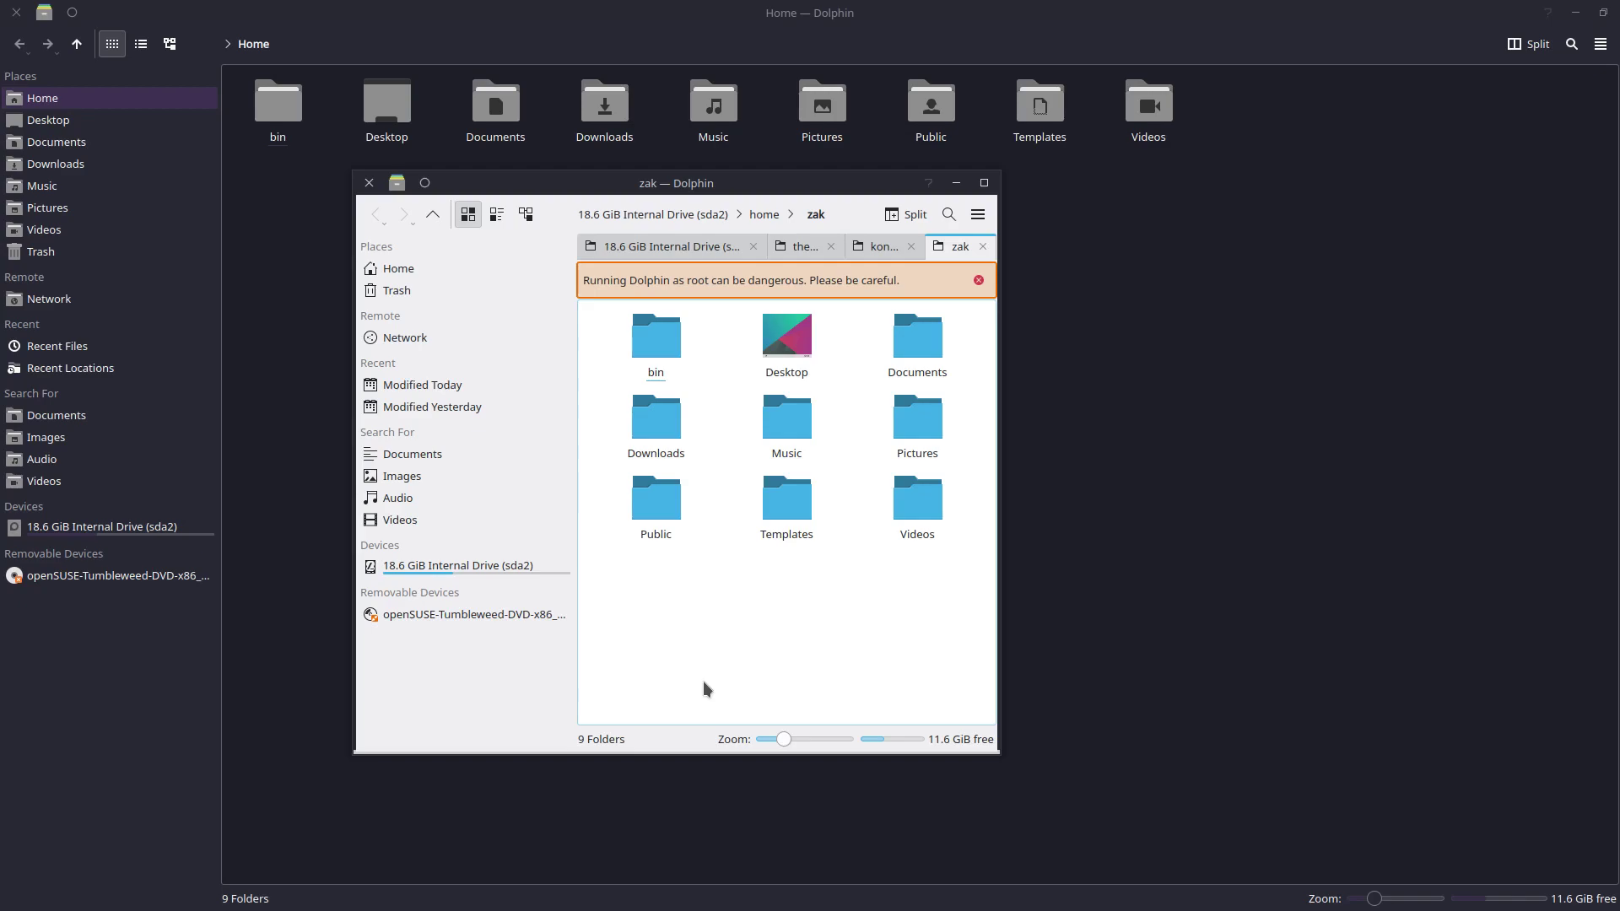
{"action": "left_click", "coordinate": [368, 183]}
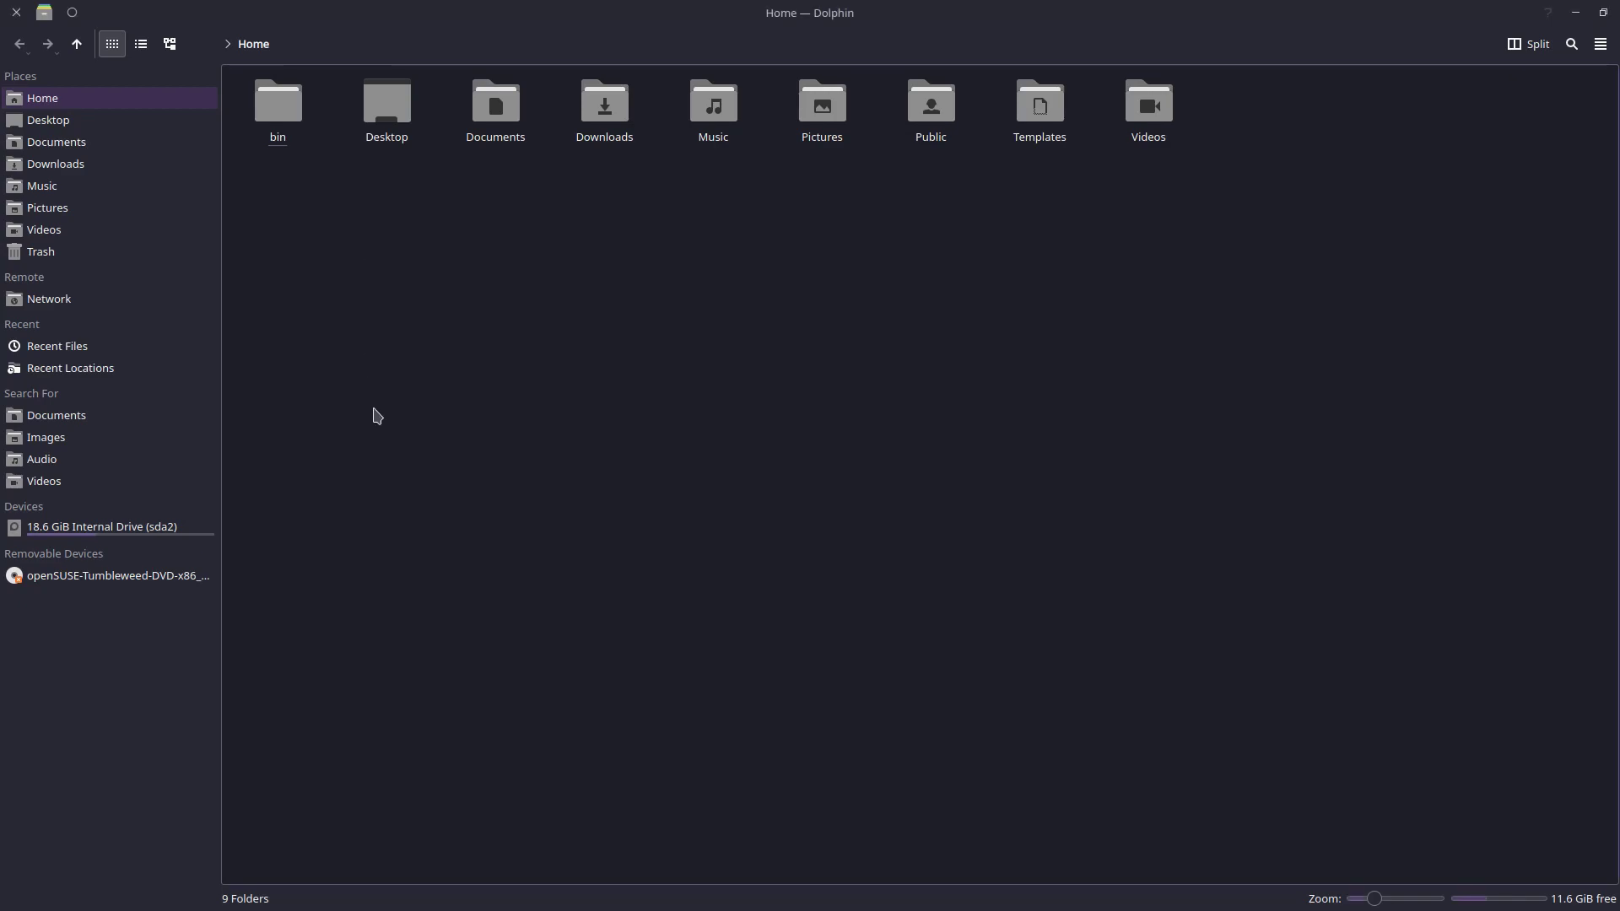